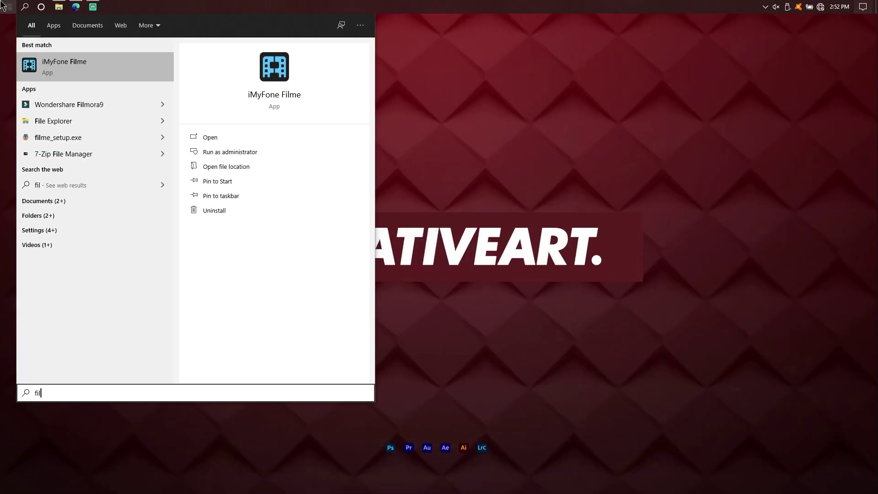
Launch iMyFone Filme from the Start search best match, opening an empty Untitled project.
{"action": "left_click", "coordinate": [59, 63]}
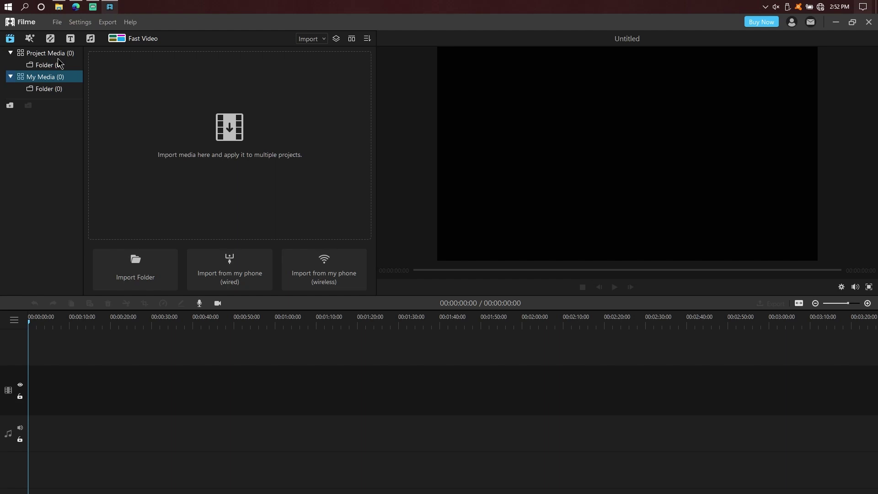
{"action": "left_click", "coordinate": [138, 22]}
Open Record Screen, stretch the dashed capture frame over the whole screen, and start recording.
{"action": "left_click", "coordinate": [219, 303]}
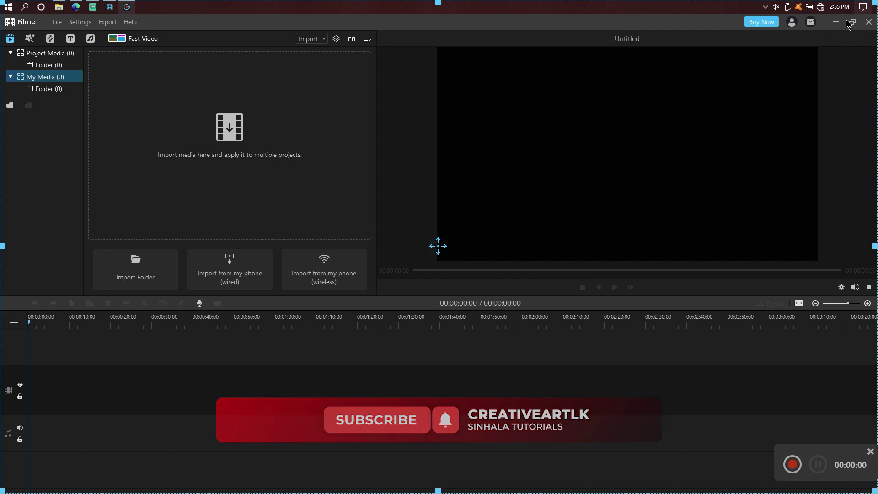
{"action": "left_click_drag", "start_coordinate": [876, 3], "coordinate": [616, 166]}
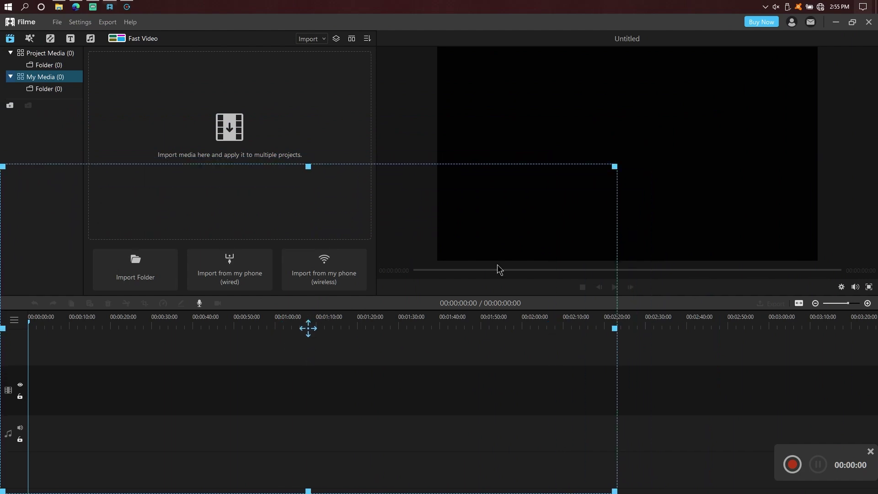
{"action": "left_click_drag", "start_coordinate": [309, 328], "coordinate": [389, 251]}
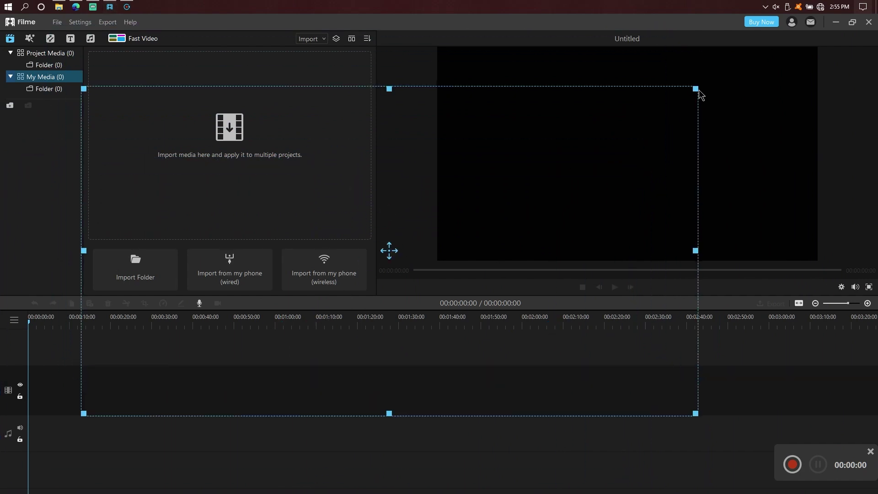
{"action": "left_click_drag", "start_coordinate": [696, 89], "coordinate": [875, 1]}
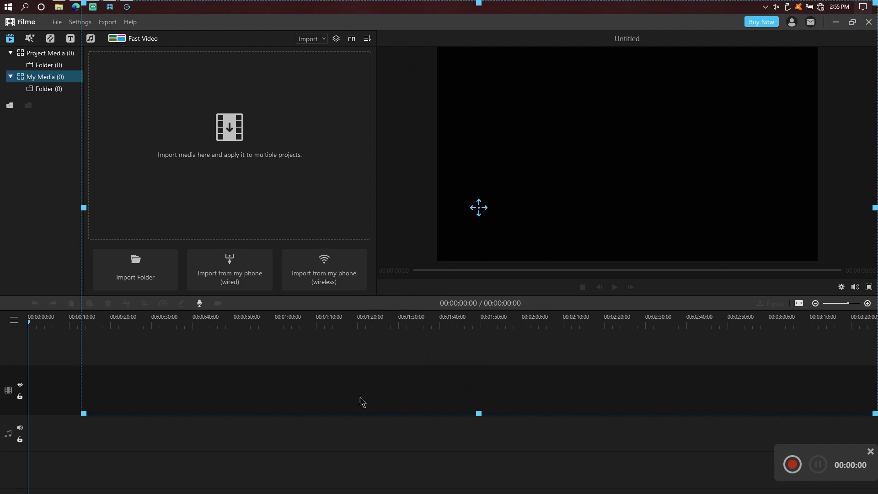
{"action": "left_click_drag", "start_coordinate": [83, 414], "coordinate": [2, 491]}
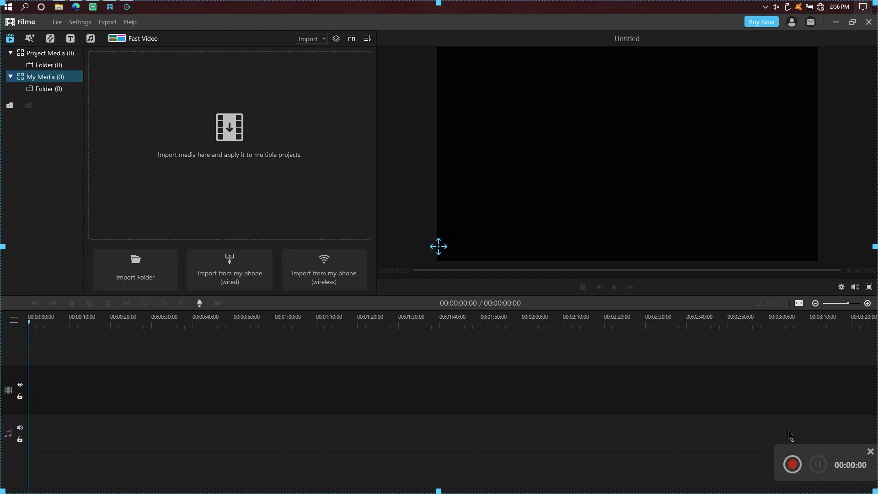
{"action": "left_click", "coordinate": [793, 464]}
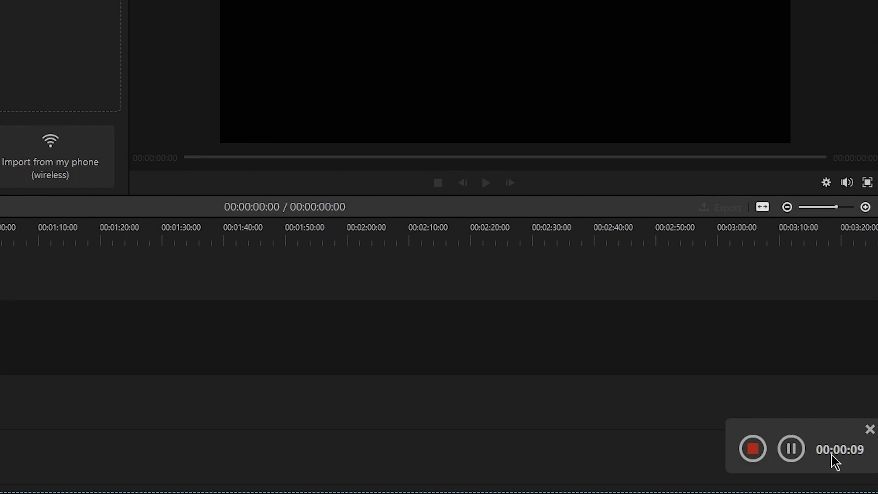
Minimize the recorder controls, stop the recording at 00:00:51, and drag the clip toward the video track.
{"action": "left_click", "coordinate": [792, 450]}
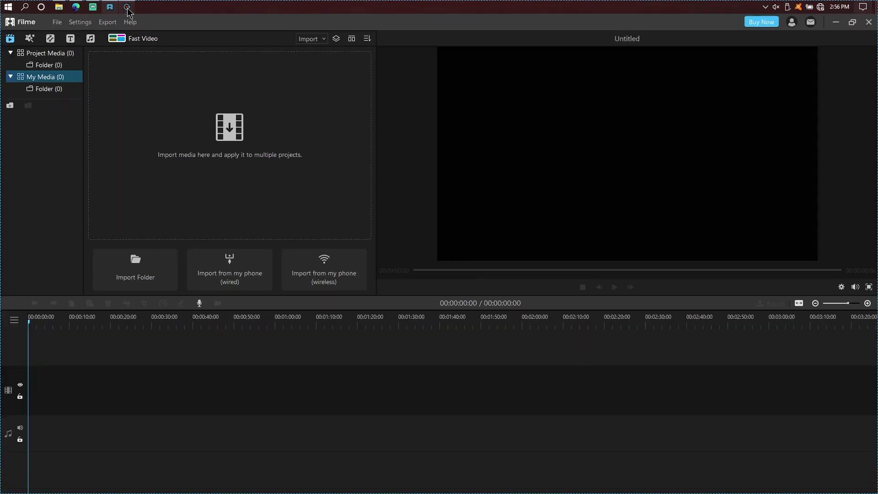
{"action": "left_click", "coordinate": [173, 11]}
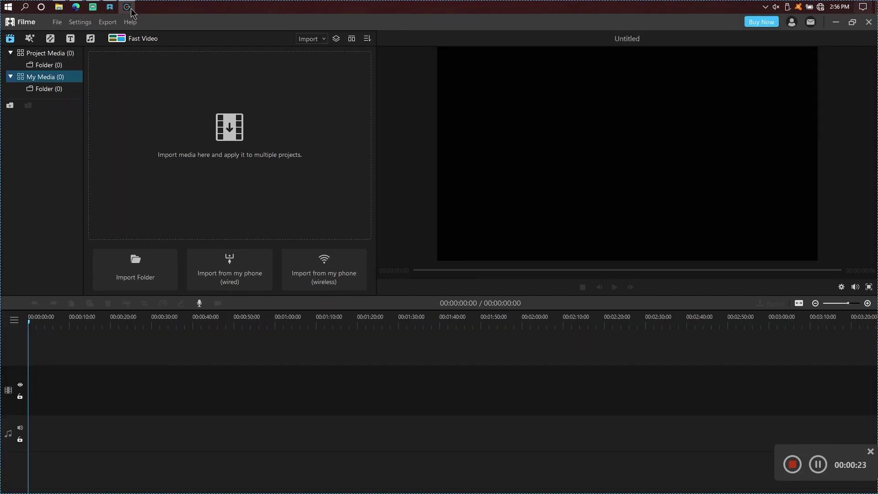
{"action": "left_click", "coordinate": [131, 13]}
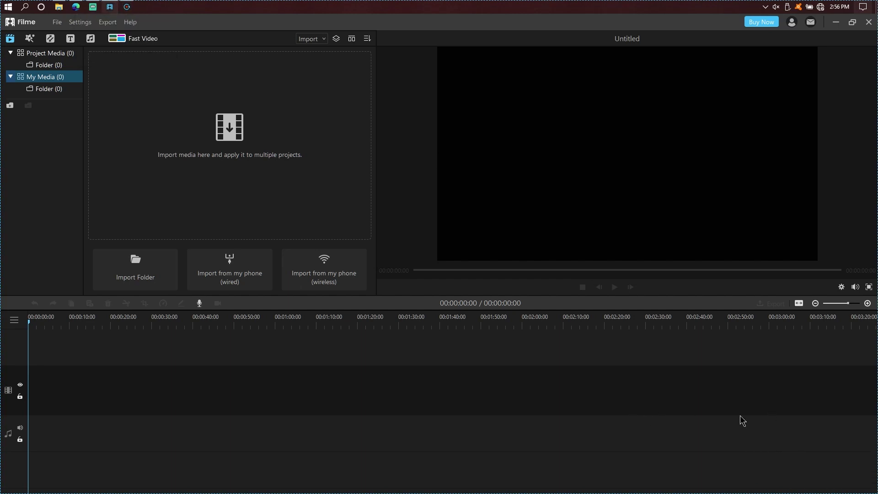
{"action": "mouse_move", "coordinate": [807, 452]}
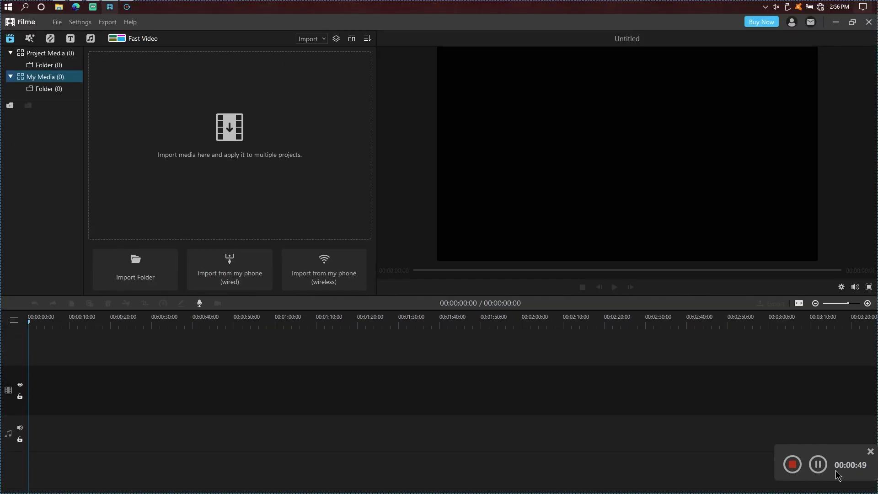
{"action": "left_click", "coordinate": [792, 464]}
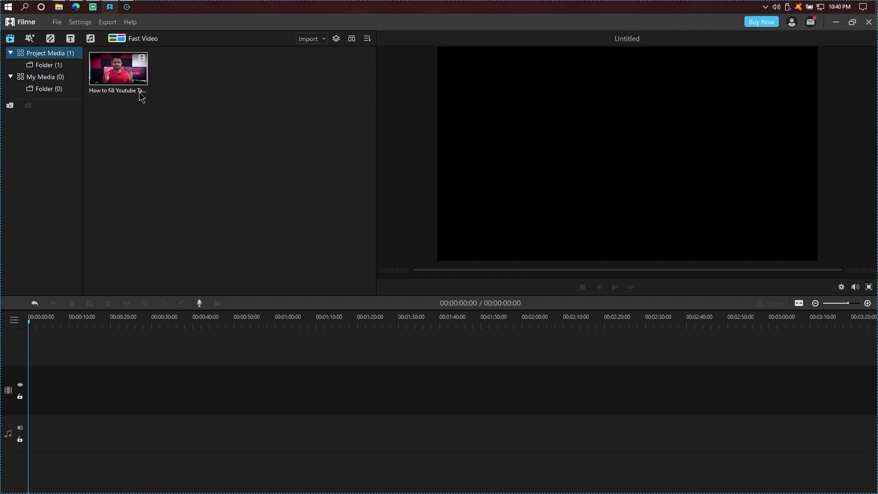
{"action": "mouse_move", "coordinate": [138, 75]}
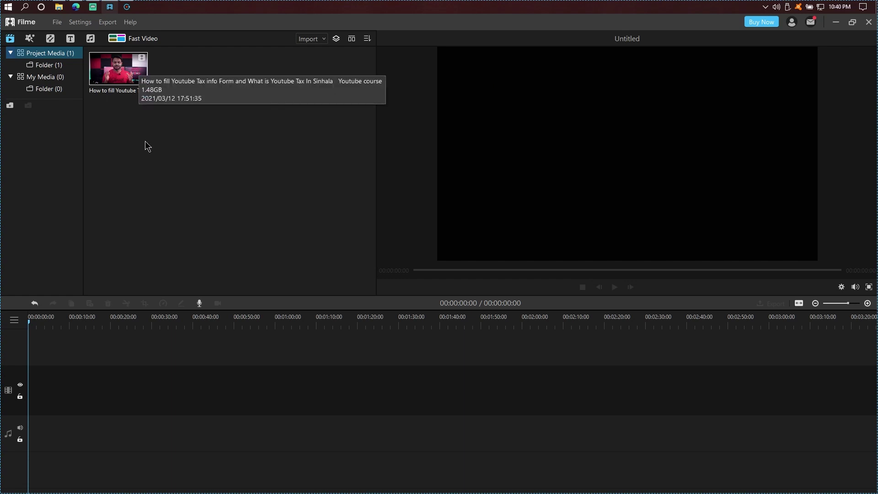
{"action": "left_click_drag", "start_coordinate": [134, 91], "coordinate": [25, 391]}
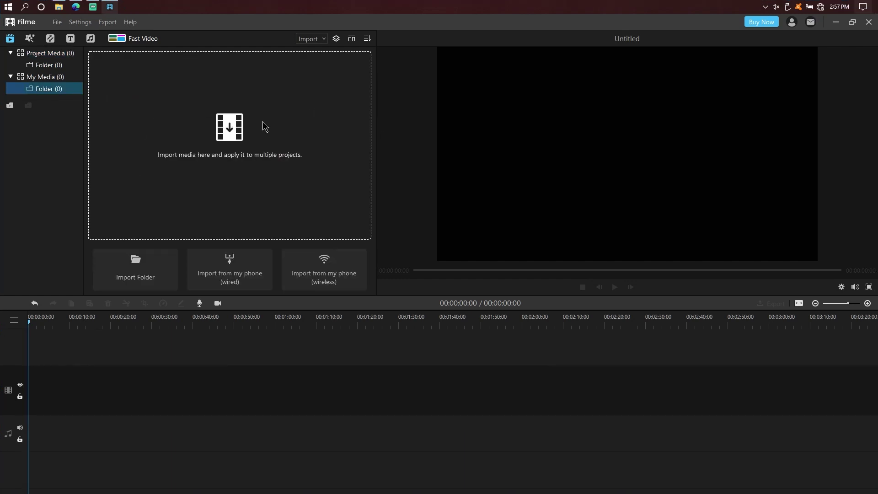
{"action": "left_click", "coordinate": [60, 6]}
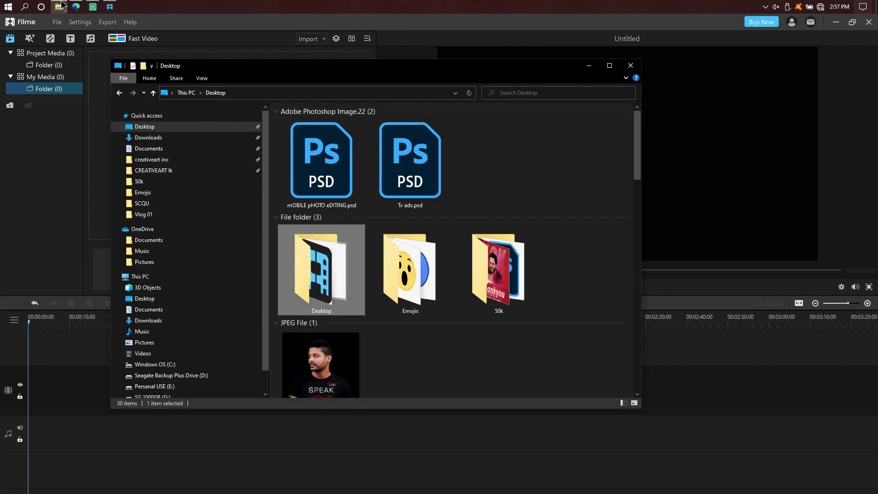
{"action": "left_click", "coordinate": [178, 147]}
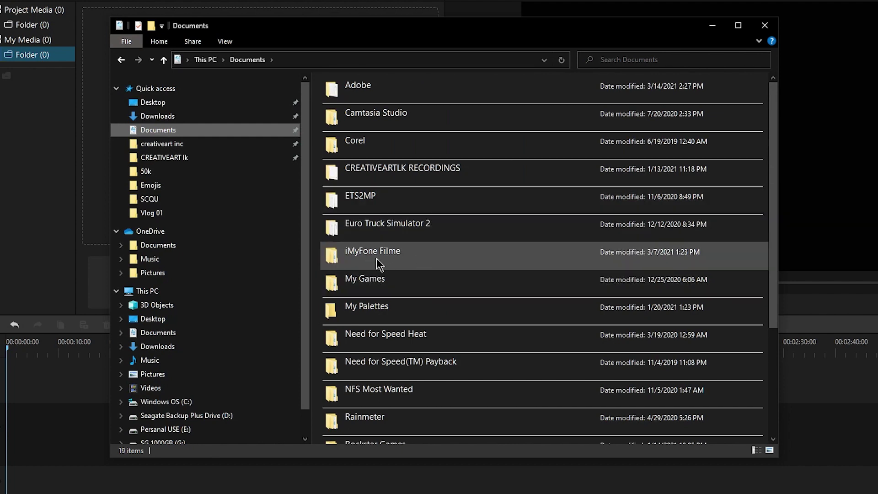
{"action": "double_click", "coordinate": [392, 257]}
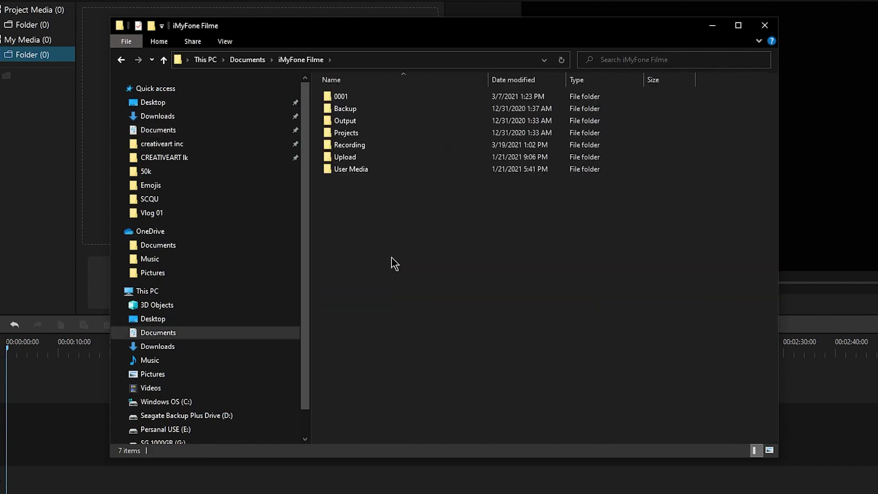
{"action": "double_click", "coordinate": [376, 145]}
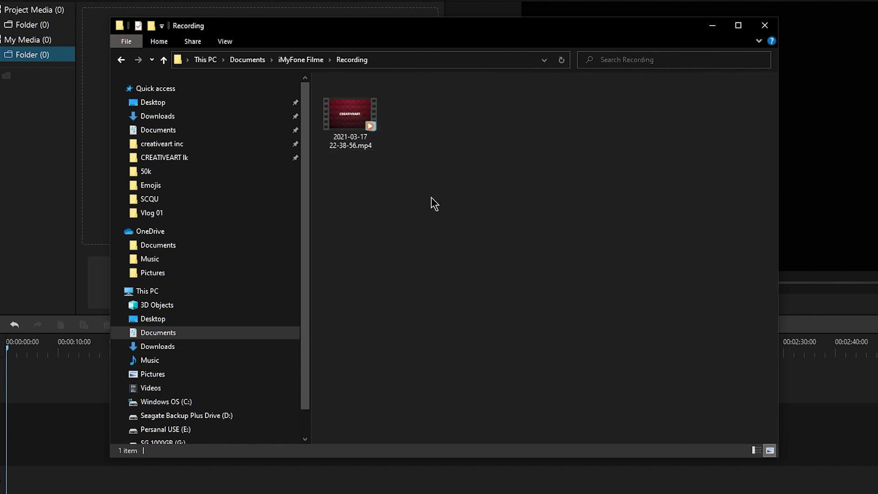
{"action": "left_click", "coordinate": [374, 106]}
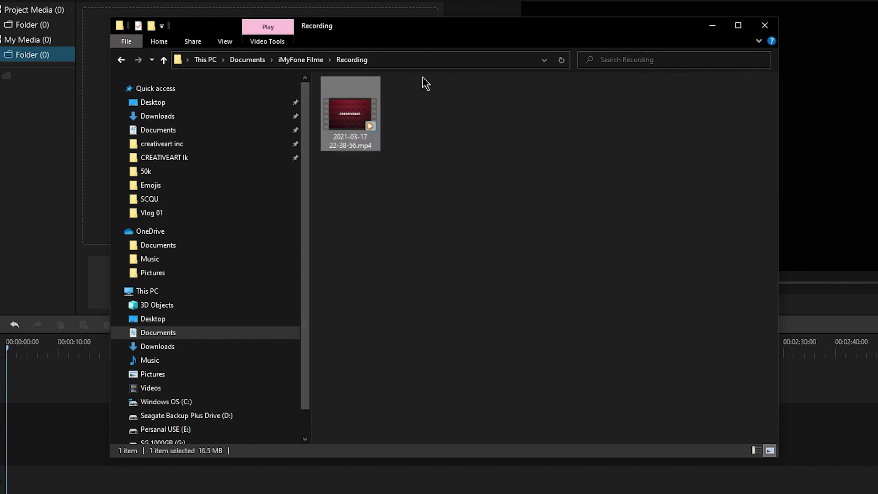
{"action": "left_click_drag", "start_coordinate": [449, 33], "coordinate": [608, 162]}
{"action": "left_click_drag", "start_coordinate": [512, 233], "coordinate": [256, 114]}
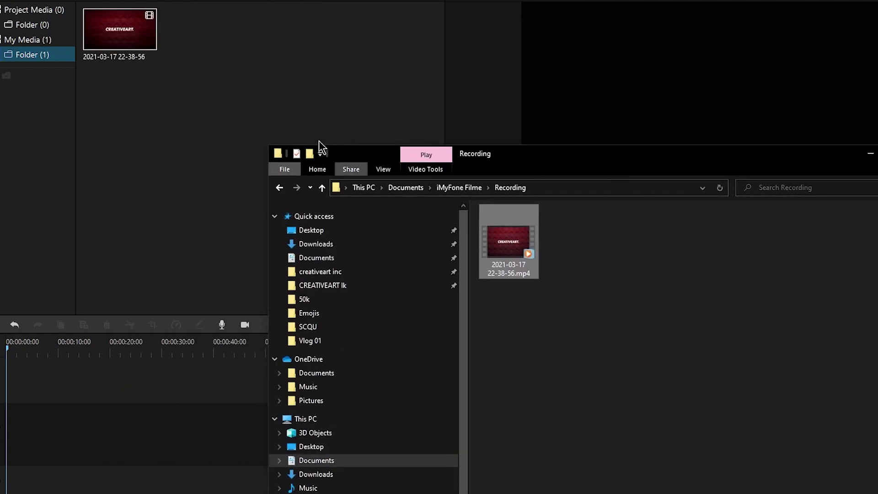
{"action": "left_click", "coordinate": [316, 133]}
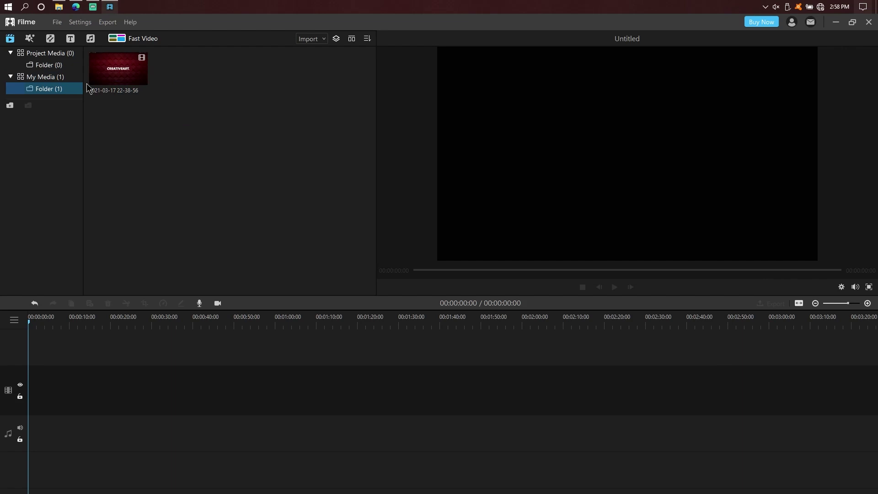
Place the recorded clip onto the video track.
{"action": "mouse_move", "coordinate": [96, 48]}
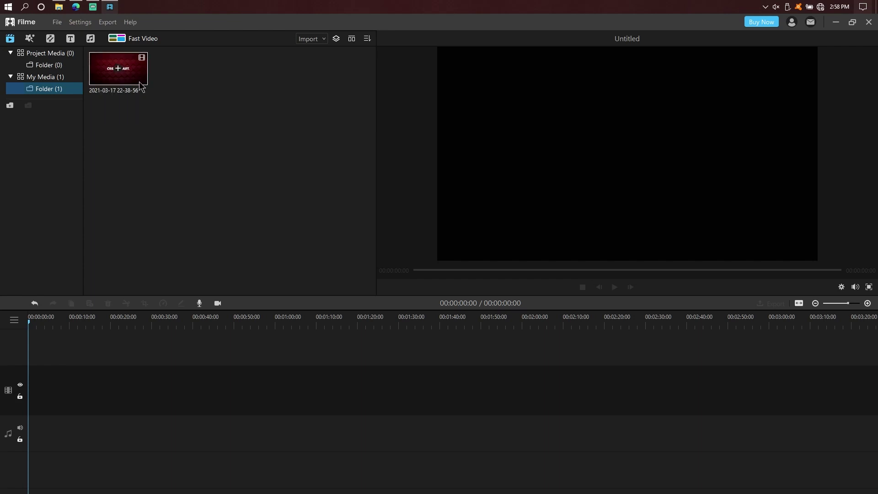
{"action": "left_click_drag", "start_coordinate": [139, 80], "coordinate": [76, 369]}
{"action": "left_click_drag", "start_coordinate": [226, 374], "coordinate": [227, 371]}
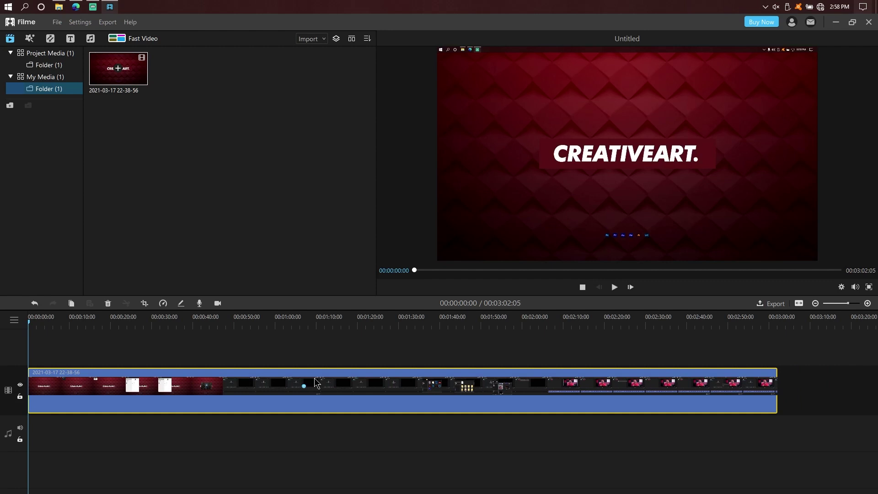
Split the clip with the playhead at about 00:00:22:53.
{"action": "left_click_drag", "start_coordinate": [209, 325], "coordinate": [145, 324]}
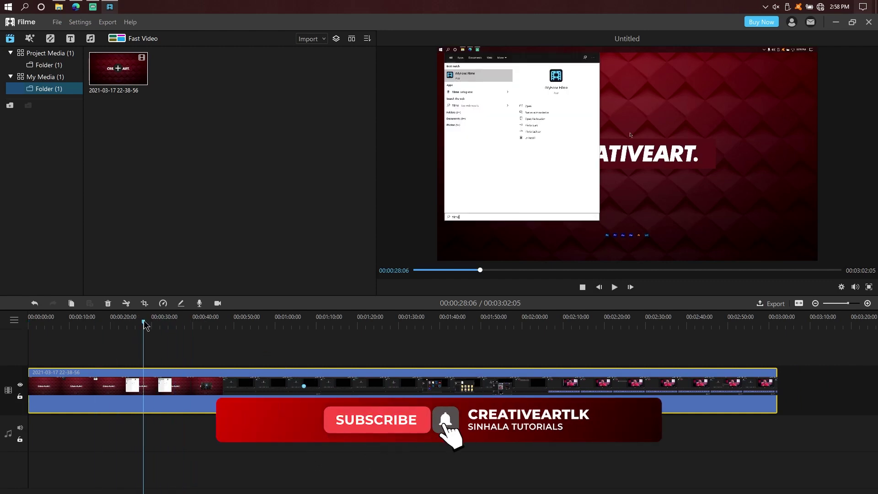
{"action": "left_click_drag", "start_coordinate": [144, 325], "coordinate": [123, 325]}
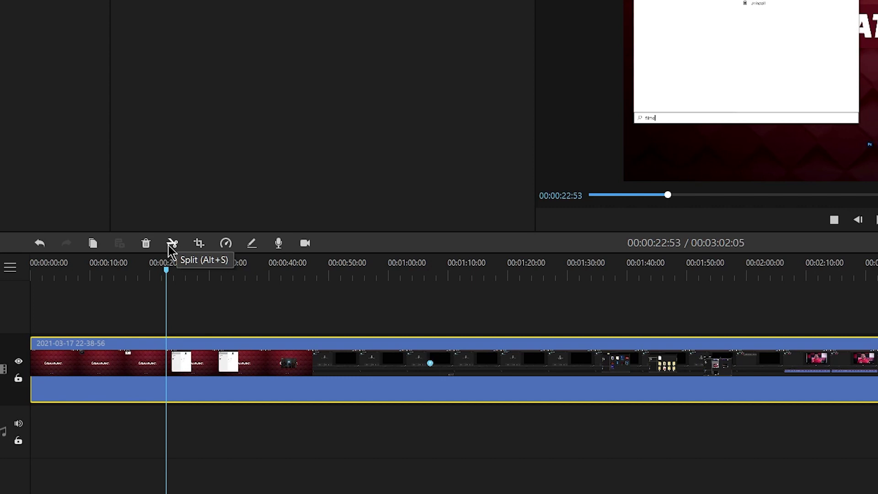
{"action": "left_click", "coordinate": [171, 244]}
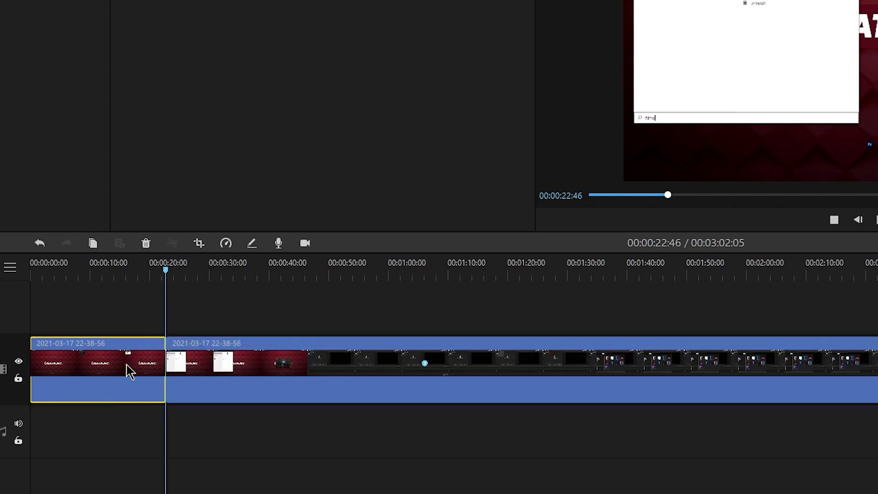
Delete the opening 22-second clip and shift the remaining clip back toward the timeline start.
{"action": "key", "text": "Delete"}
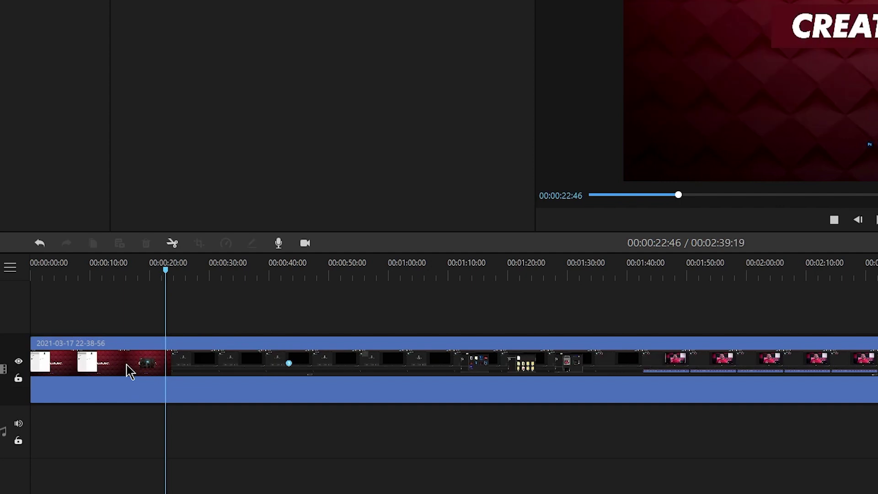
{"action": "left_click_drag", "start_coordinate": [131, 372], "coordinate": [365, 373]}
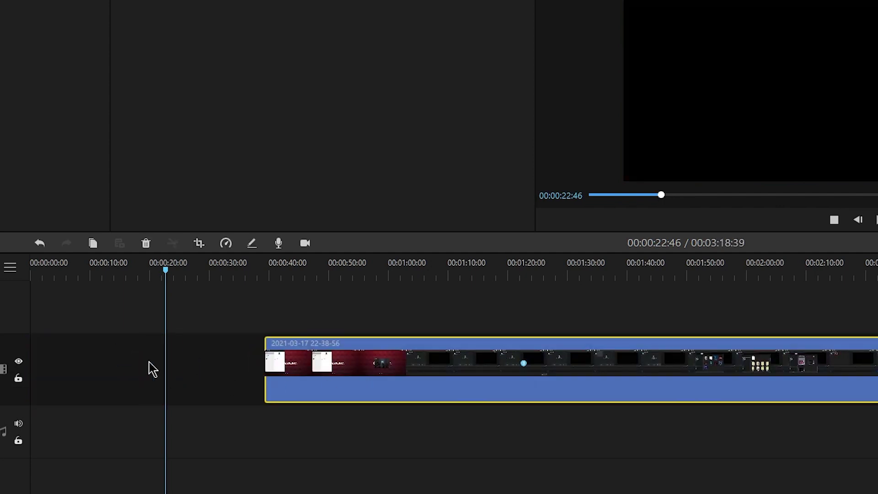
{"action": "left_click", "coordinate": [413, 270]}
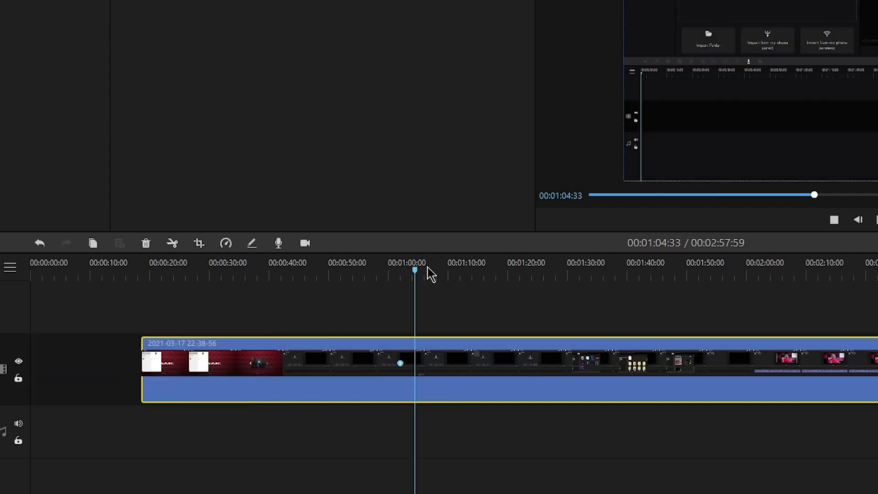
Pause with the playhead near 01:12:40, undo the stray edit, and split the clip there.
{"action": "left_click", "coordinate": [460, 271]}
{"action": "left_click", "coordinate": [464, 272]}
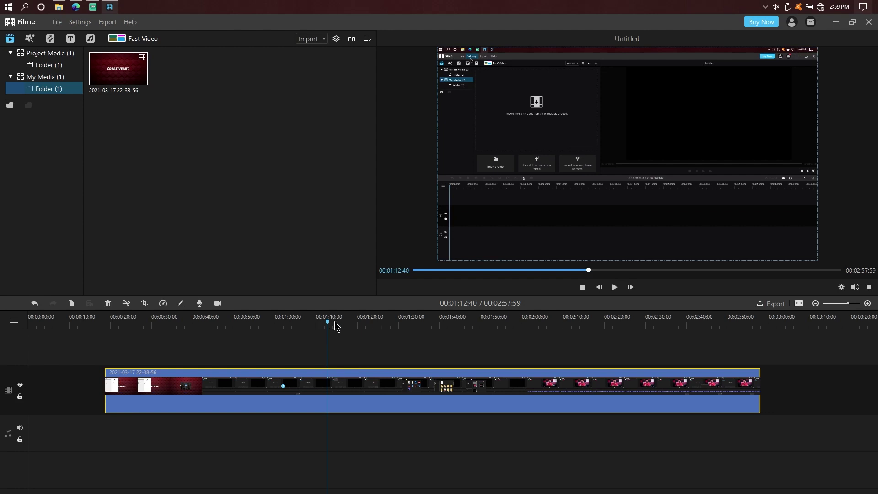
{"action": "key", "text": "space"}
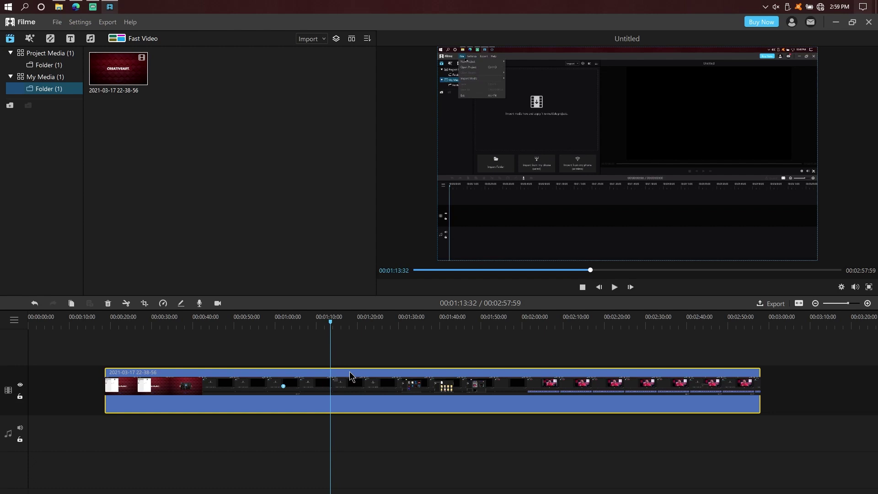
{"action": "left_click", "coordinate": [329, 321]}
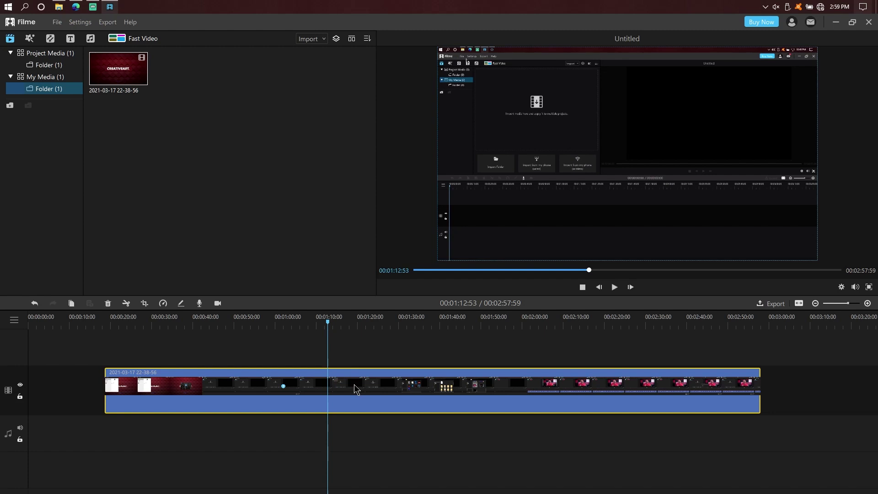
{"action": "key", "text": "ctrl+z"}
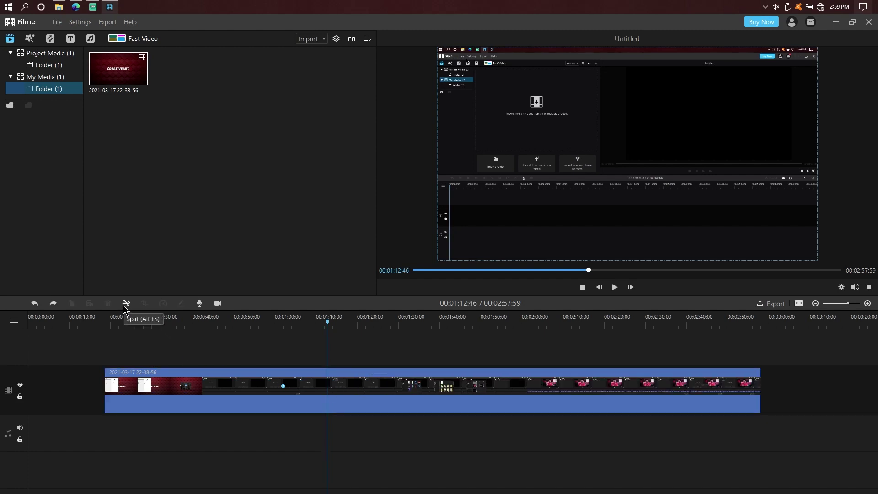
{"action": "left_click", "coordinate": [125, 303]}
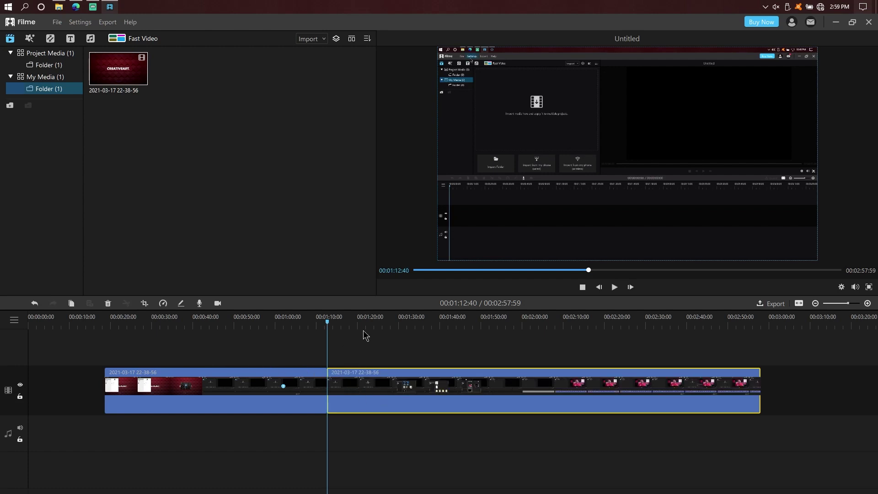
Split again near 01:17:40 to isolate a short middle clip, returning the playhead to 01:15:00.
{"action": "left_click", "coordinate": [334, 322]}
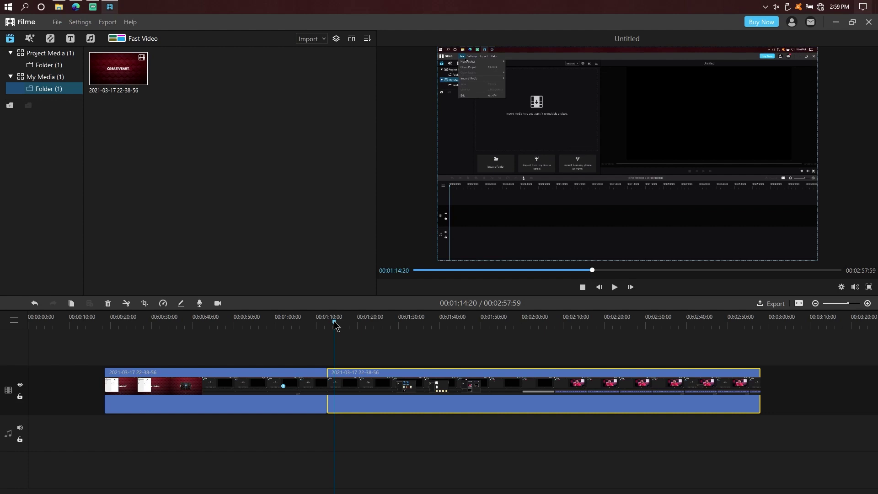
{"action": "mouse_move", "coordinate": [338, 323]}
{"action": "left_mouse_down"}
{"action": "mouse_move", "coordinate": [369, 324]}
{"action": "mouse_move", "coordinate": [354, 327]}
{"action": "left_mouse_up"}
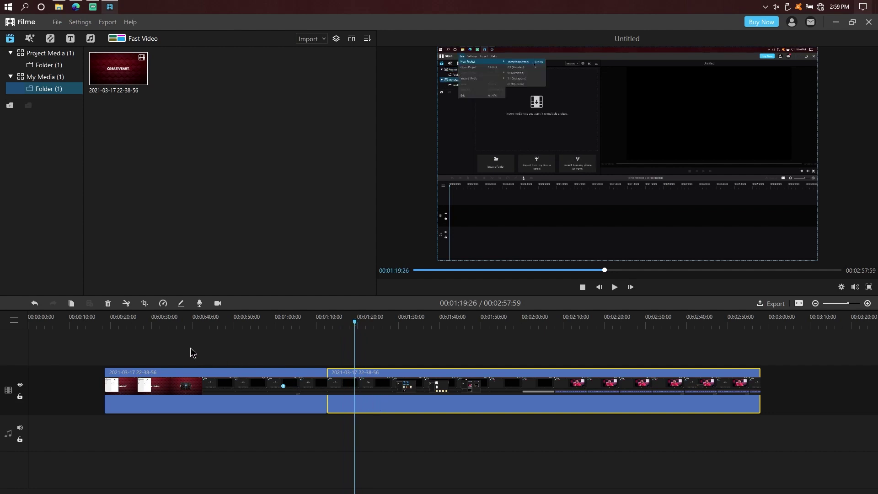
{"action": "left_click", "coordinate": [128, 303]}
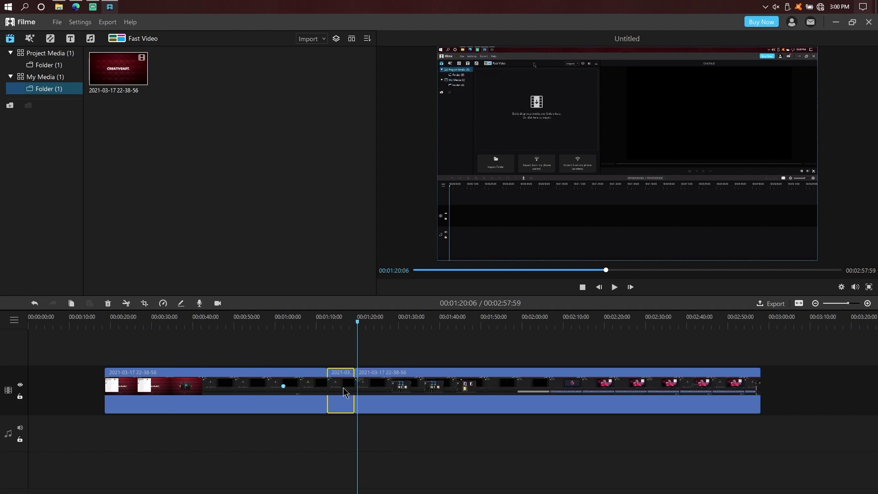
{"action": "left_click", "coordinate": [337, 321]}
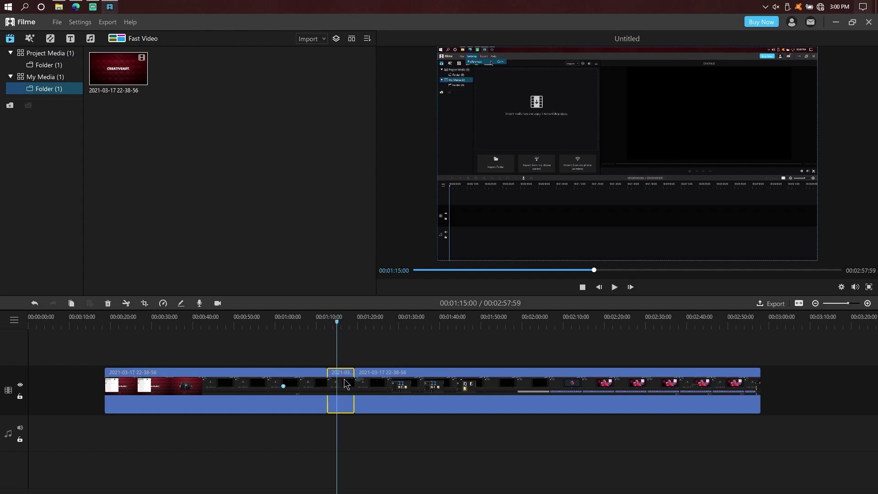
{"action": "left_click", "coordinate": [147, 305]}
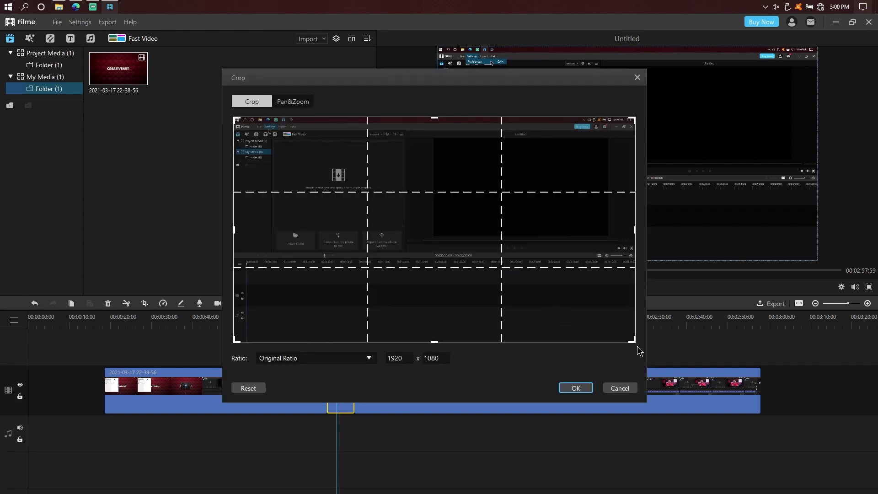
Crop the short middle clip to a 958 x 538 upper-left area using Original Ratio.
{"action": "left_click_drag", "start_coordinate": [633, 338], "coordinate": [433, 249]}
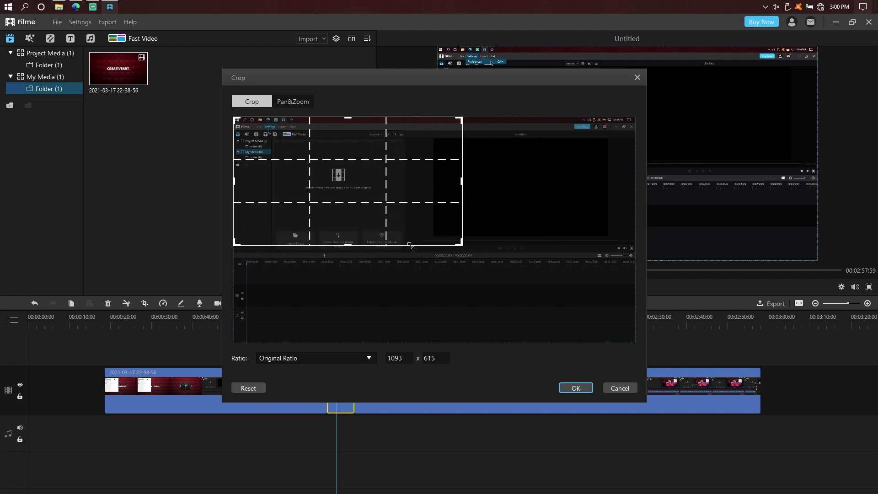
{"action": "left_click", "coordinate": [348, 359]}
{"action": "left_click", "coordinate": [316, 372]}
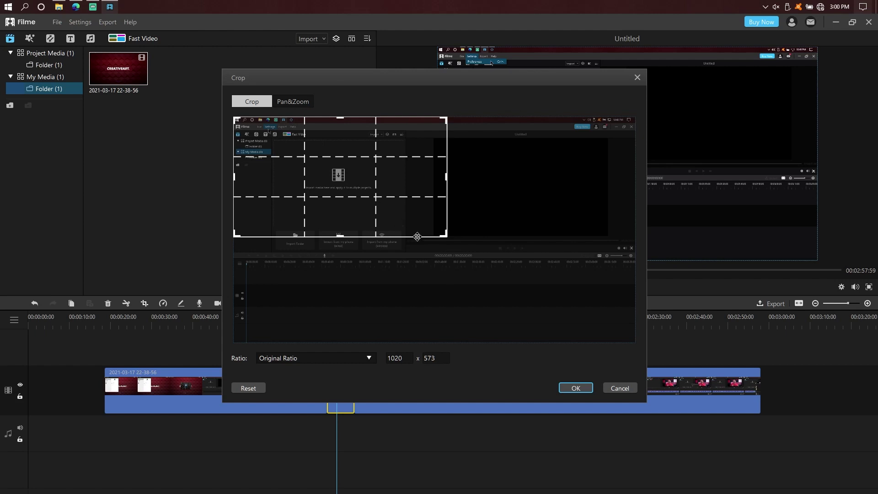
{"action": "mouse_move", "coordinate": [444, 235]}
{"action": "left_mouse_down"}
{"action": "mouse_move", "coordinate": [449, 253]}
{"action": "mouse_move", "coordinate": [428, 234]}
{"action": "left_mouse_up"}
{"action": "mouse_move", "coordinate": [338, 173]}
{"action": "left_mouse_down"}
{"action": "mouse_move", "coordinate": [400, 294]}
{"action": "mouse_move", "coordinate": [381, 291]}
{"action": "mouse_move", "coordinate": [518, 192]}
{"action": "mouse_move", "coordinate": [339, 182]}
{"action": "left_mouse_up"}
{"action": "left_click_drag", "start_coordinate": [447, 237], "coordinate": [428, 248]}
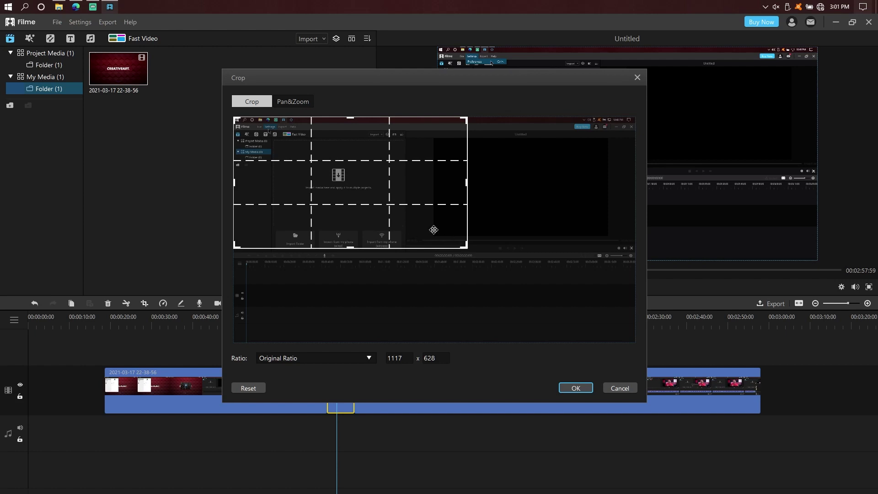
{"action": "left_click_drag", "start_coordinate": [465, 246], "coordinate": [451, 238]}
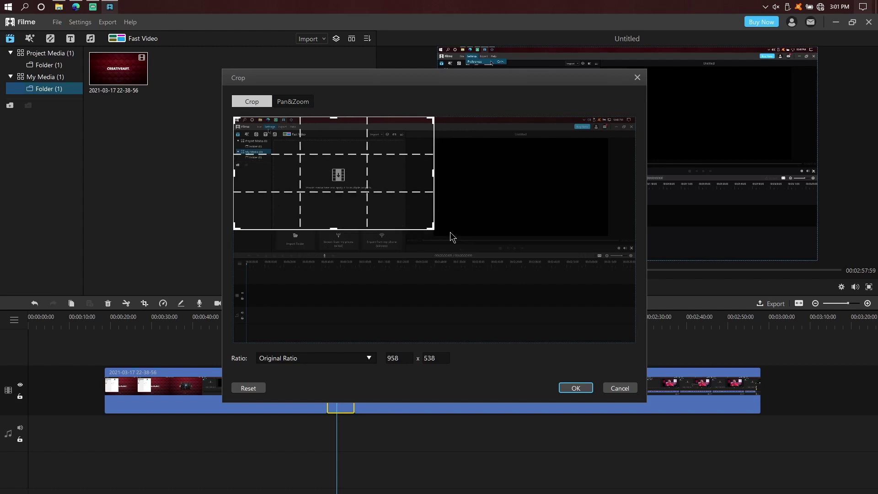
{"action": "left_click", "coordinate": [576, 388]}
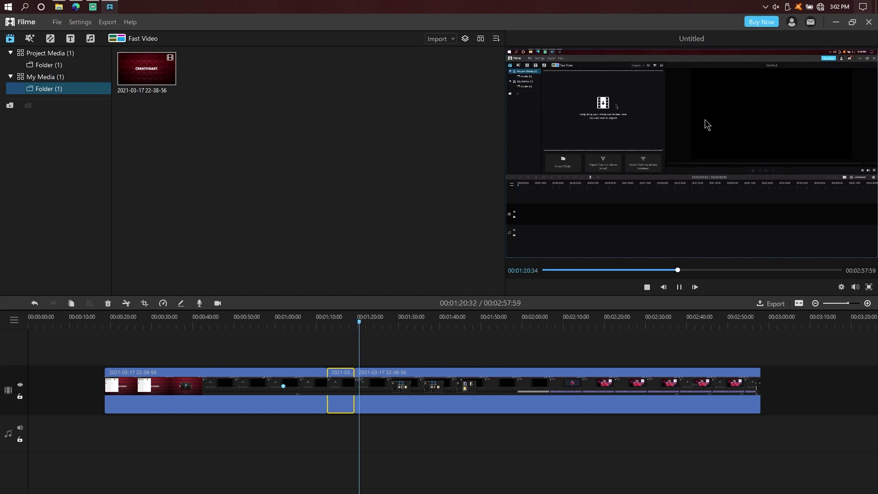
Pause near 01:25:46 and split the long last clip at that point.
{"action": "left_click", "coordinate": [376, 322]}
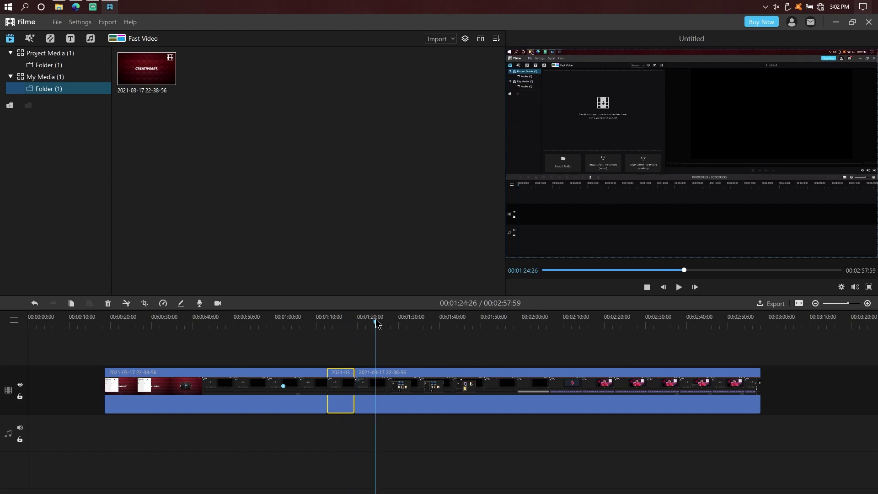
{"action": "left_click", "coordinate": [380, 322]}
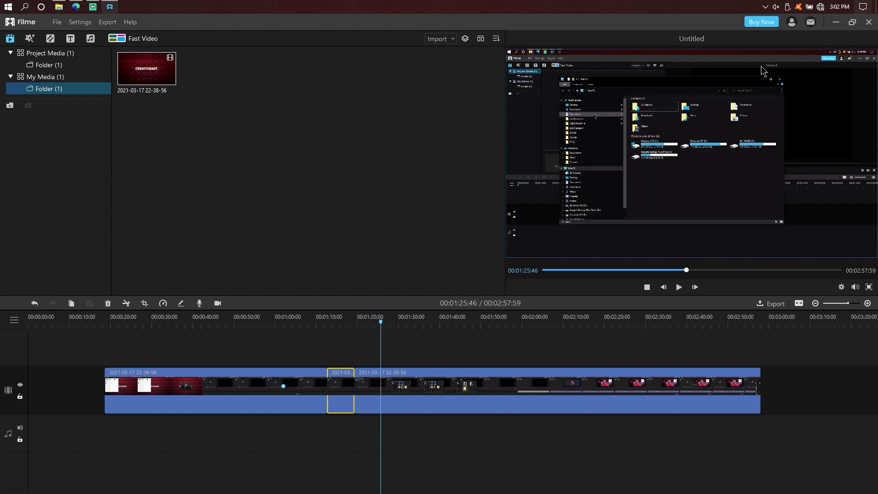
{"action": "left_click", "coordinate": [448, 408]}
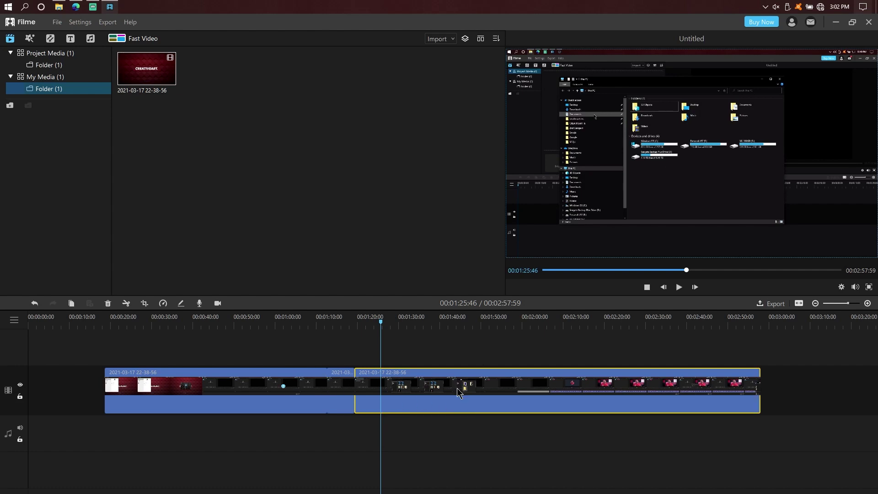
{"action": "left_click", "coordinate": [126, 304]}
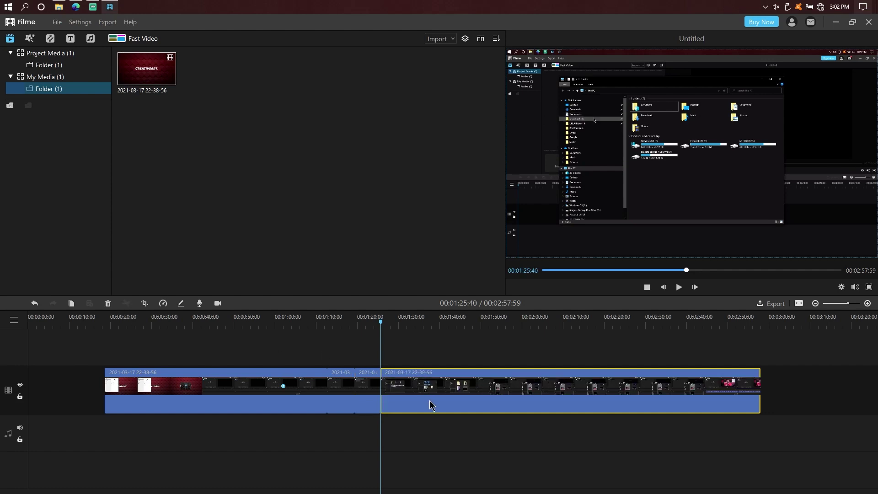
Split again at 01:35:20 and select the short piece between the two cuts.
{"action": "left_click", "coordinate": [396, 324]}
{"action": "left_click", "coordinate": [415, 323]}
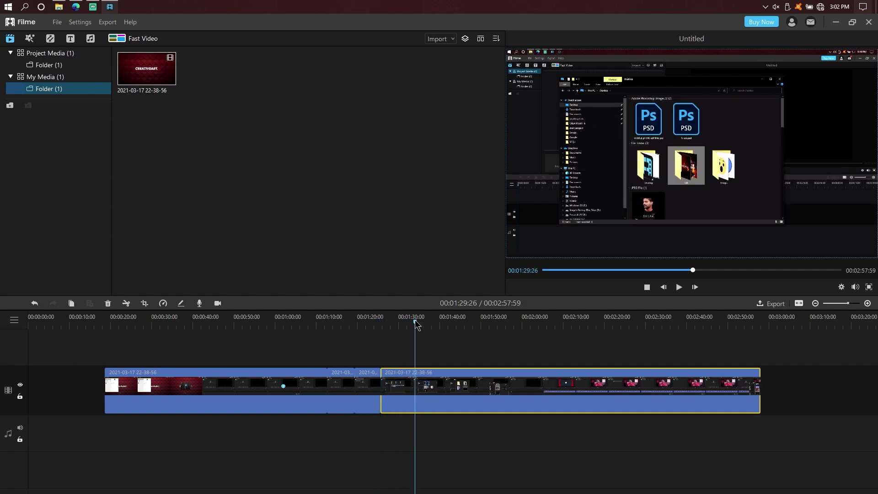
{"action": "mouse_move", "coordinate": [416, 322]}
{"action": "left_mouse_down"}
{"action": "mouse_move", "coordinate": [435, 322]}
{"action": "mouse_move", "coordinate": [421, 324]}
{"action": "left_mouse_up"}
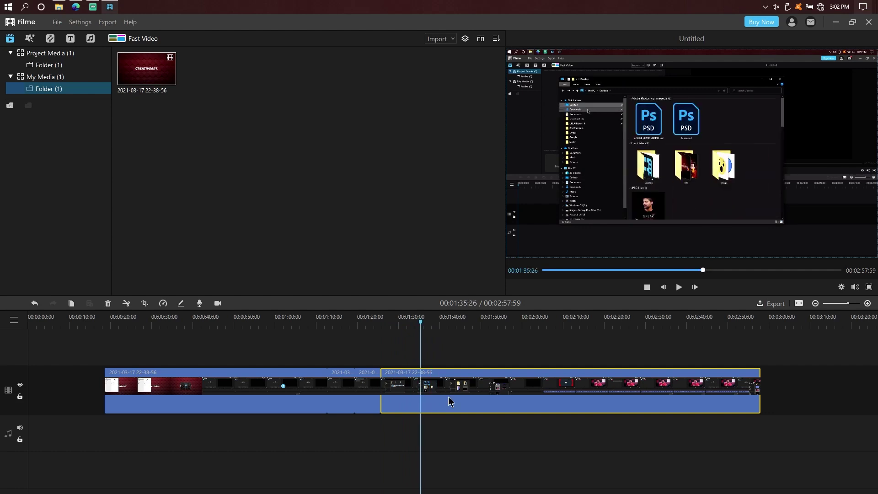
{"action": "left_click", "coordinate": [126, 303]}
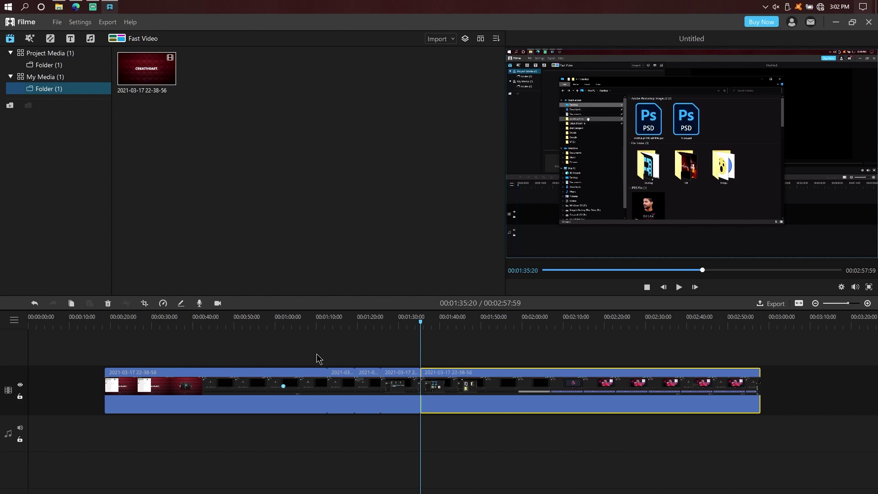
{"action": "left_click", "coordinate": [398, 322]}
{"action": "left_click", "coordinate": [405, 392]}
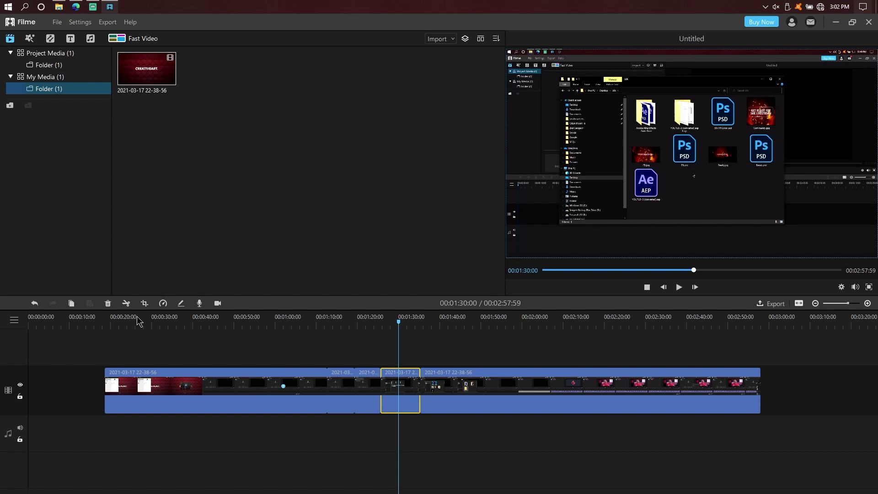
Crop the new short clip to 1625 x 914, then play it back from 00:01:25:00.
{"action": "left_click", "coordinate": [145, 304]}
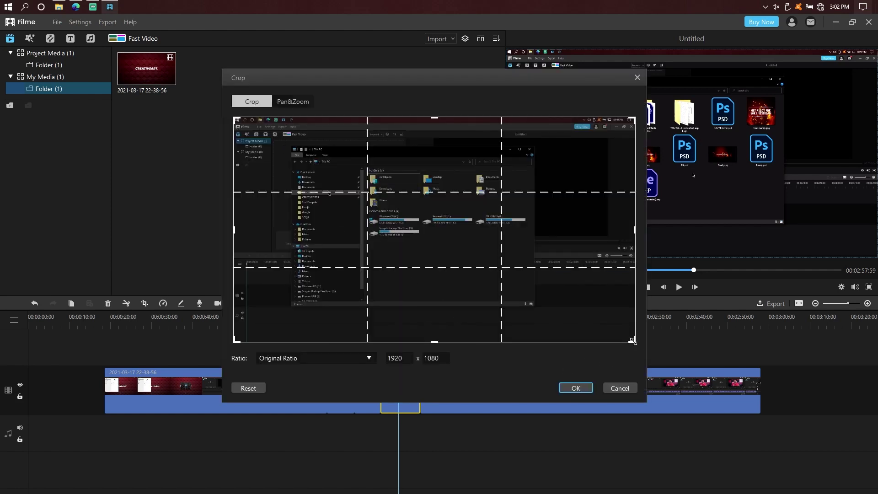
{"action": "left_click_drag", "start_coordinate": [633, 341], "coordinate": [500, 267]}
{"action": "left_click_drag", "start_coordinate": [430, 224], "coordinate": [478, 244]}
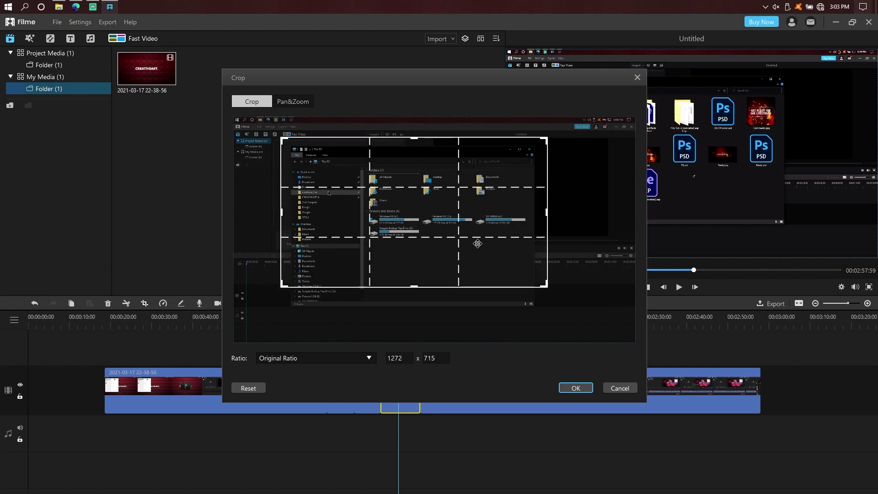
{"action": "left_click", "coordinate": [550, 290]}
{"action": "left_click_drag", "start_coordinate": [550, 293], "coordinate": [592, 347]}
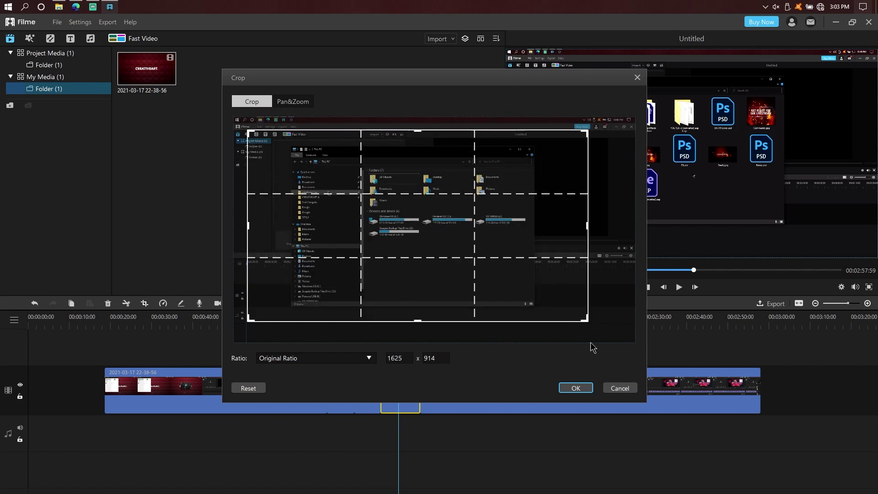
{"action": "left_click", "coordinate": [575, 388]}
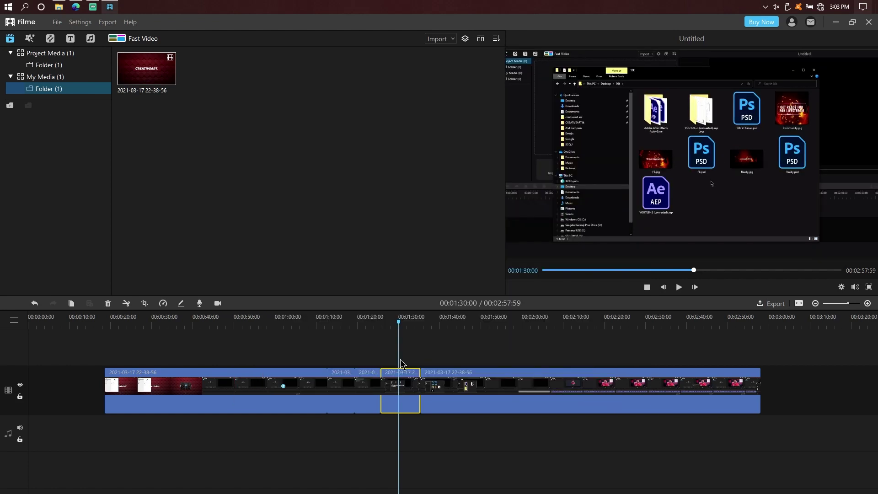
{"action": "left_click", "coordinate": [378, 322]}
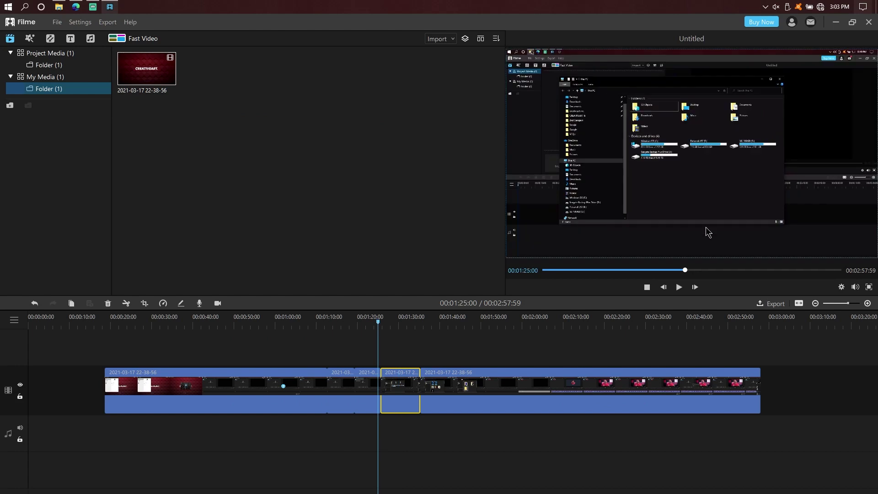
{"action": "key", "text": "space"}
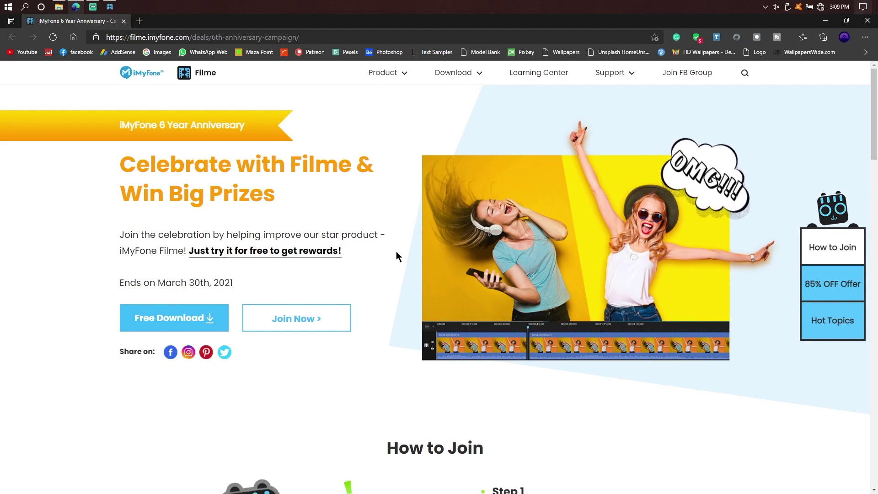
Open the Submit Your Ideas form from the How to Join section.
{"action": "scroll", "coordinate": [503, 285], "scroll_direction": "down", "scroll_amount": 7}
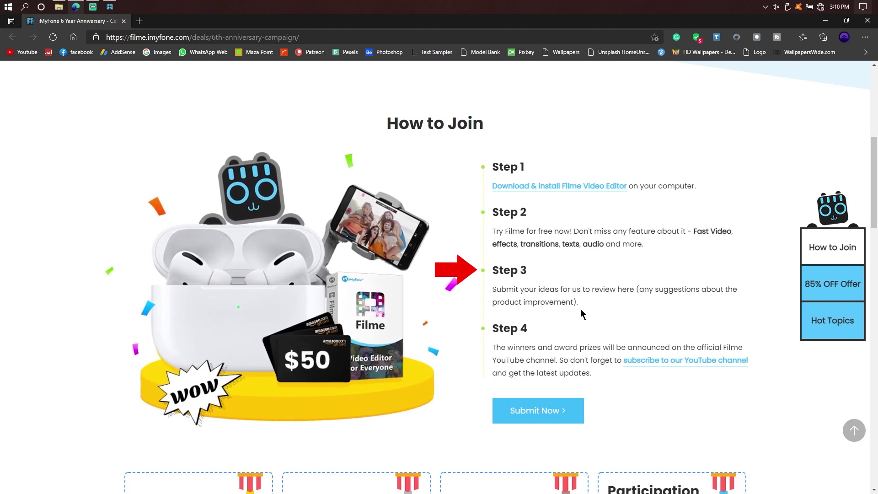
{"action": "left_click", "coordinate": [564, 415]}
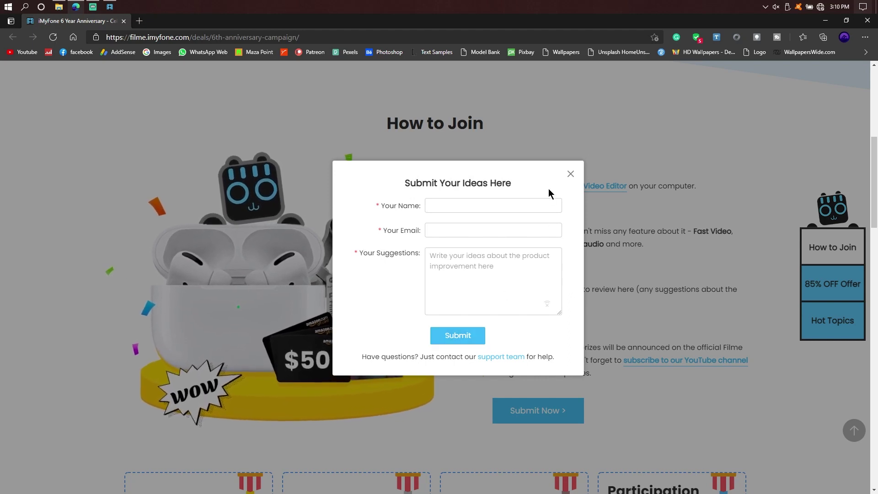
Close the ideas form without submitting and set the Filme YouTube channel's notifications to All.
{"action": "left_click", "coordinate": [571, 174]}
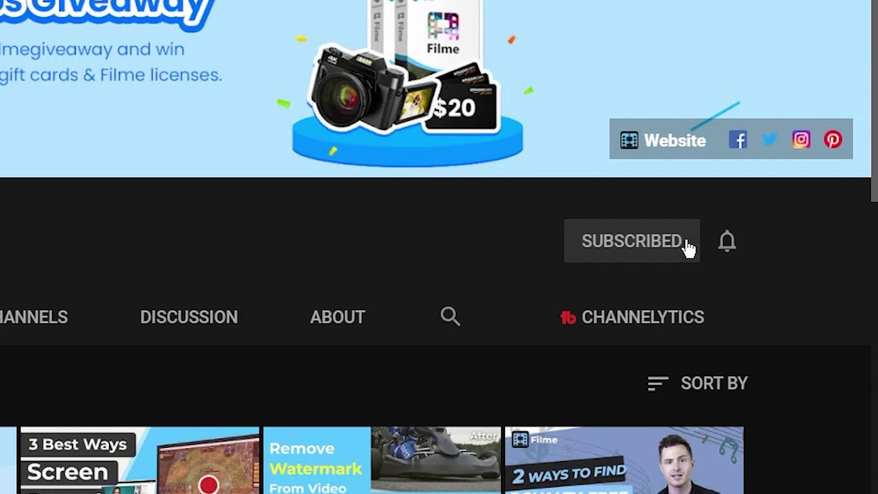
{"action": "left_click", "coordinate": [729, 247]}
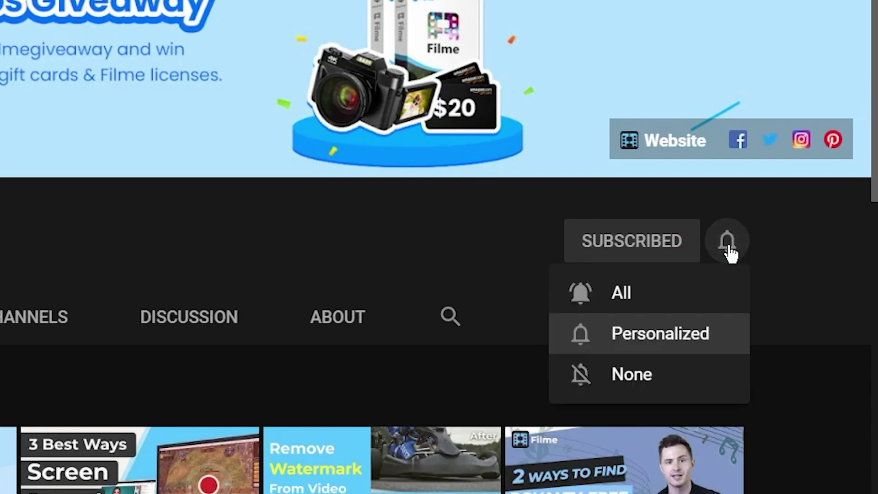
{"action": "left_click", "coordinate": [680, 284]}
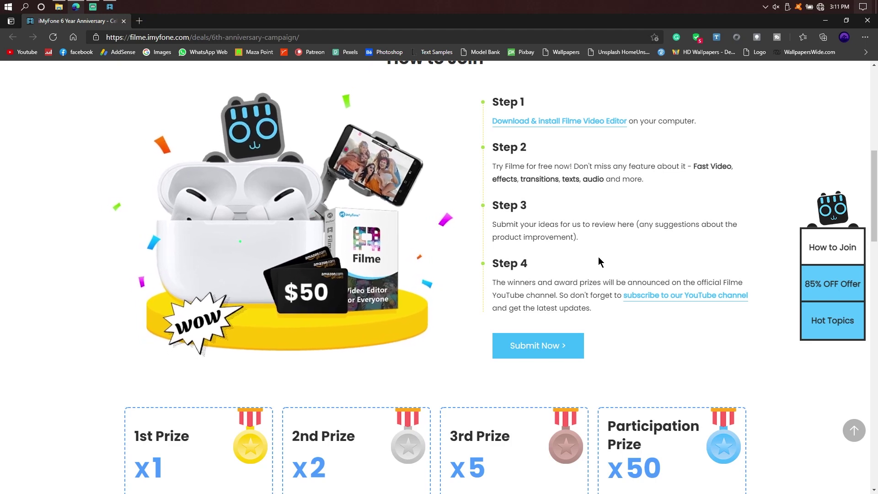
Scroll through the prize cards and contest rules, then return to the Filme editor.
{"action": "scroll", "coordinate": [598, 257], "scroll_direction": "down", "scroll_amount": 5}
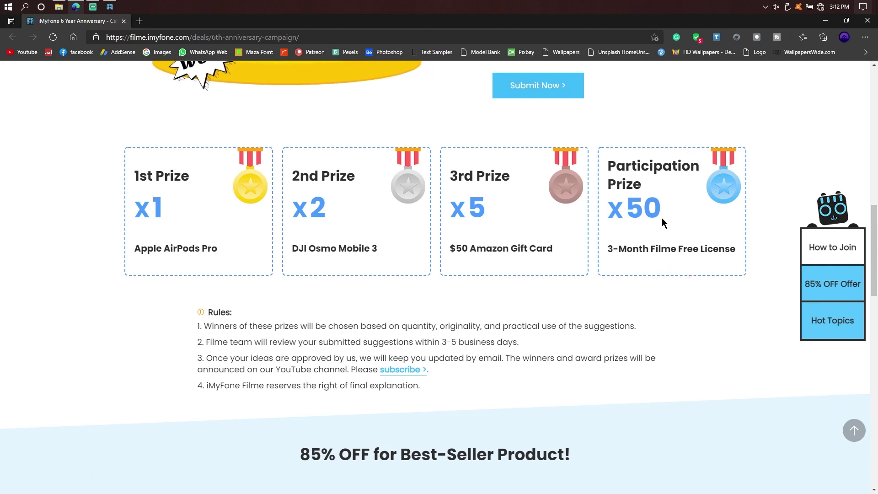
{"action": "left_click", "coordinate": [110, 6]}
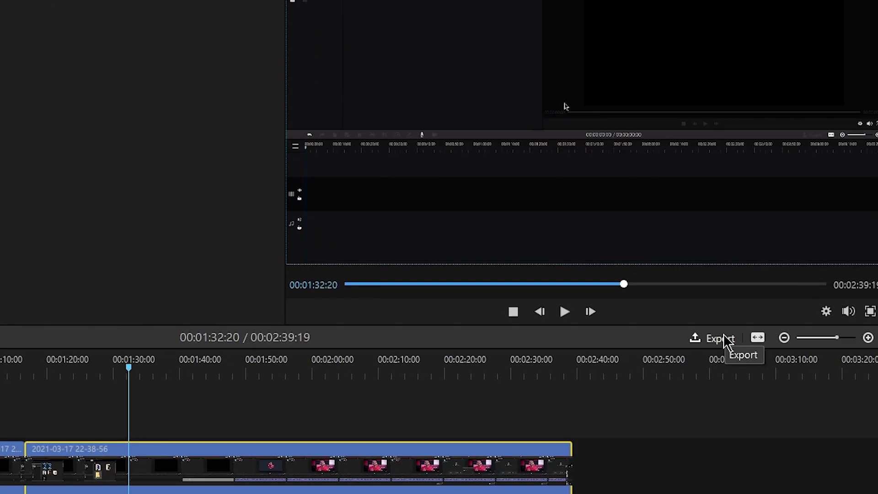
Start a local MP4 export named My Video and open its encoding settings.
{"action": "left_click", "coordinate": [778, 304]}
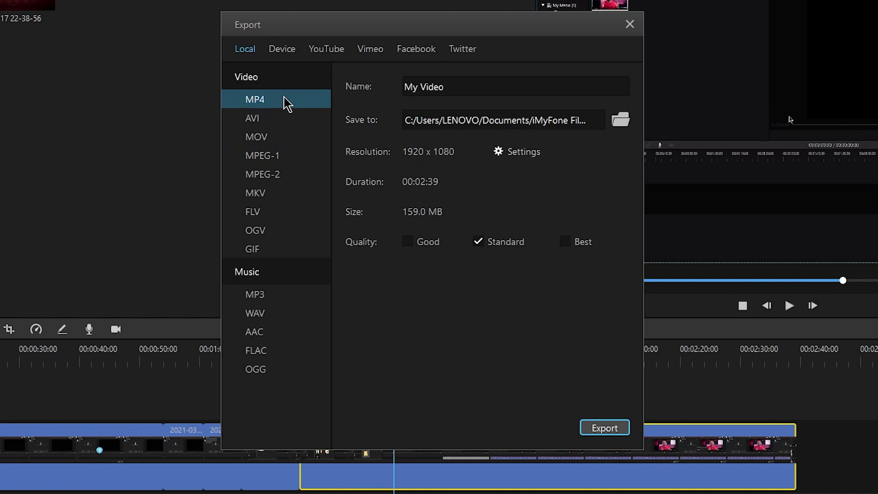
{"action": "double_click", "coordinate": [456, 85]}
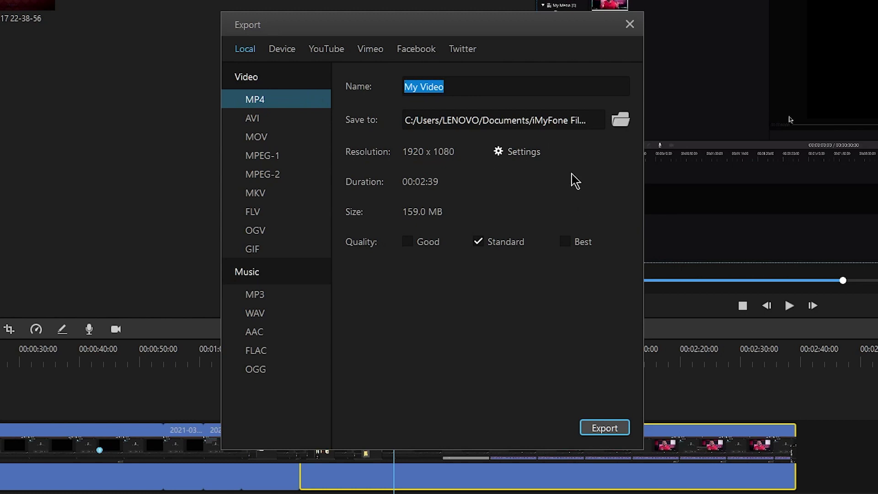
{"action": "left_click", "coordinate": [529, 157]}
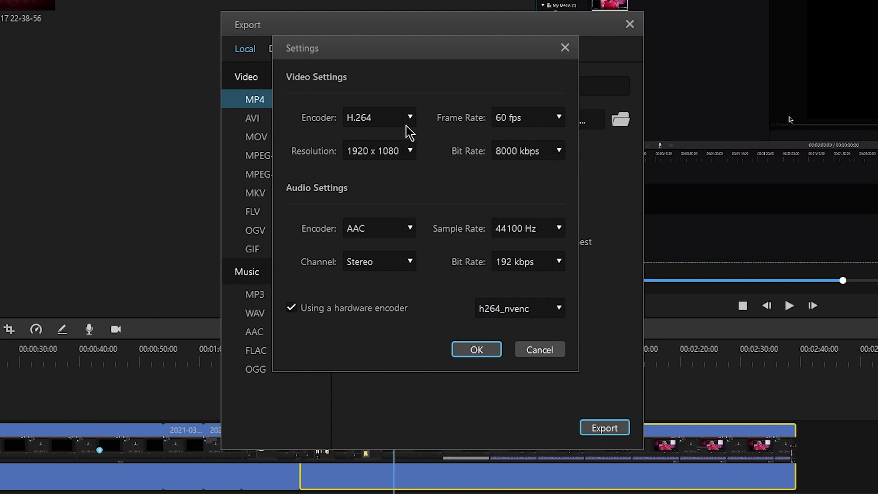
Keep 60 fps, H.264 video and AAC audio, set Standard quality (159.0 MB), then choose YouTube upload.
{"action": "left_click", "coordinate": [554, 128]}
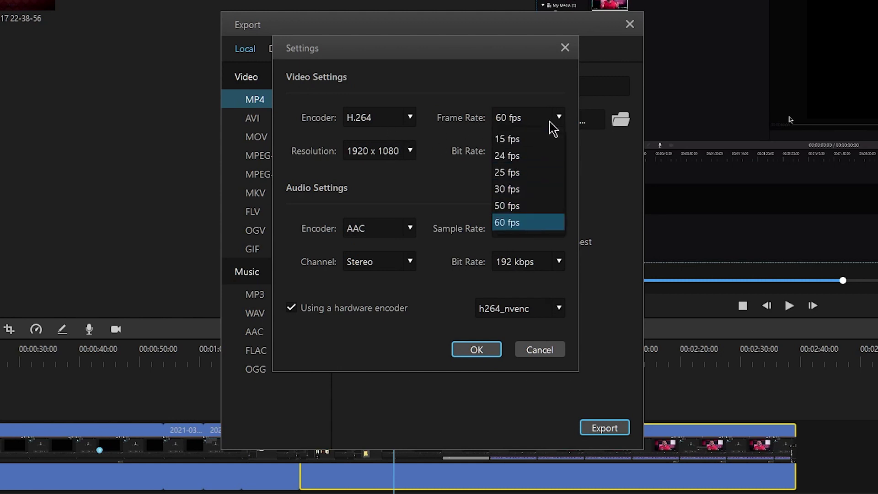
{"action": "left_click", "coordinate": [554, 128]}
{"action": "left_click", "coordinate": [405, 124]}
{"action": "left_click", "coordinate": [405, 124]}
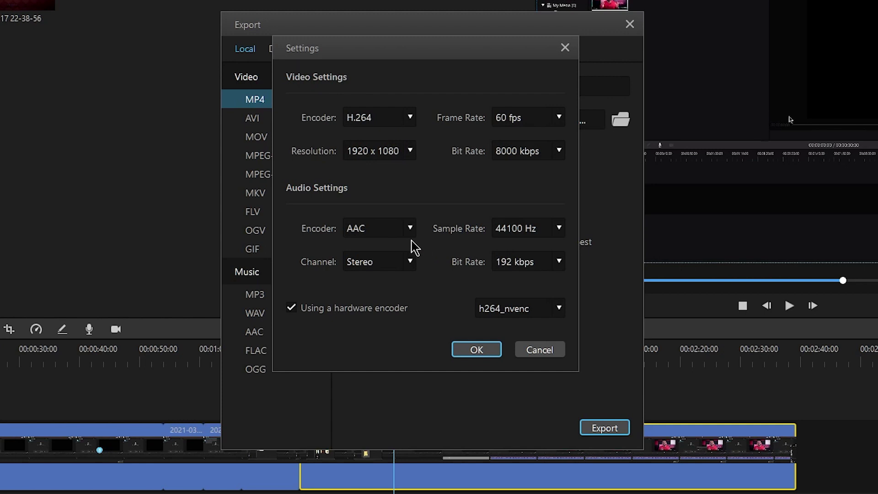
{"action": "left_click", "coordinate": [406, 230]}
{"action": "left_click", "coordinate": [405, 231]}
{"action": "left_click", "coordinate": [487, 350]}
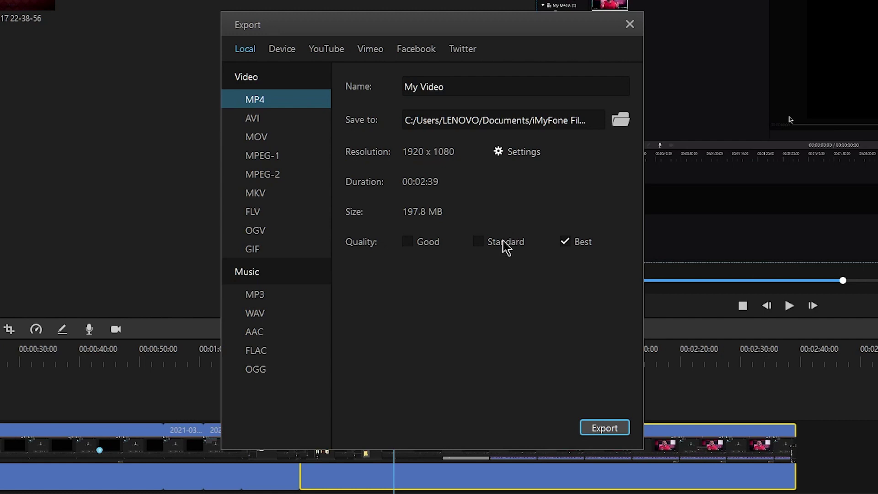
{"action": "left_click", "coordinate": [505, 244]}
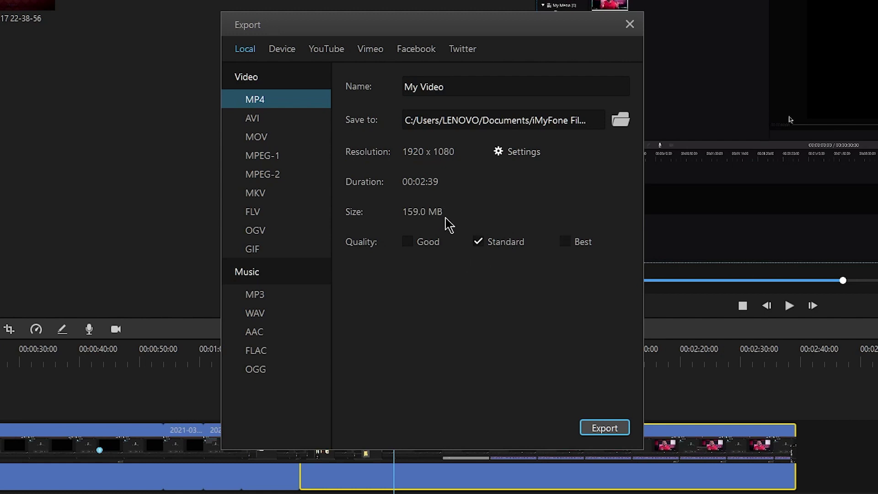
{"action": "left_click", "coordinate": [340, 51]}
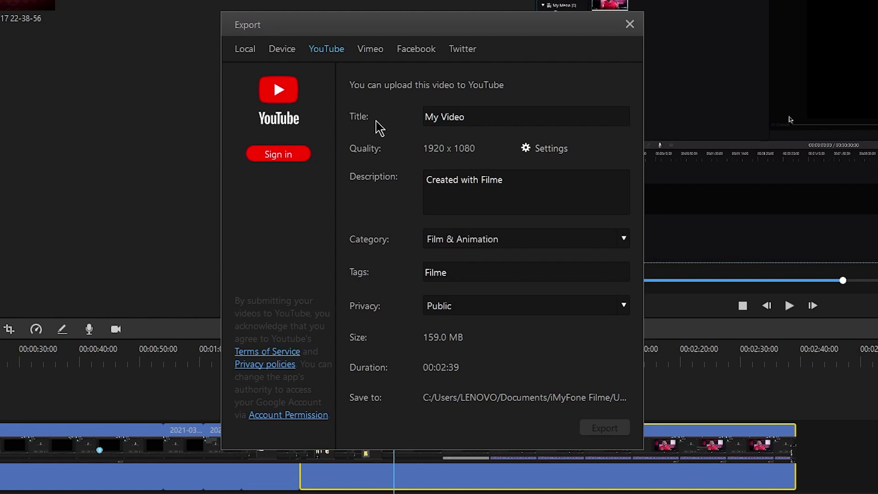
{"action": "triple_click", "coordinate": [474, 122]}
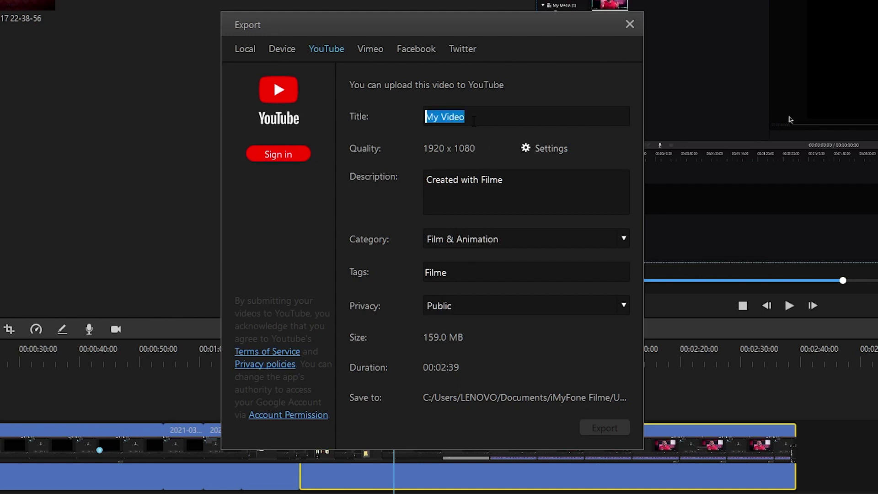
{"action": "key", "text": "Tab"}
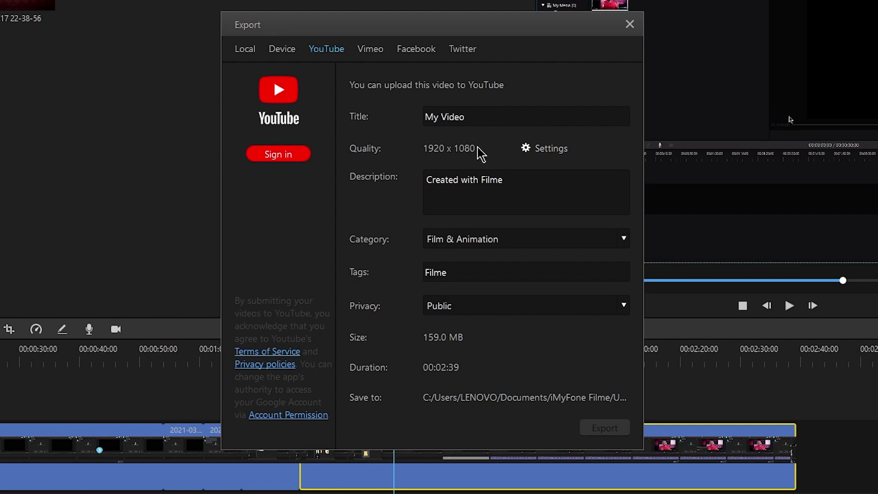
{"action": "left_click_drag", "start_coordinate": [510, 191], "coordinate": [409, 185]}
{"action": "left_click", "coordinate": [516, 185]}
{"action": "left_click", "coordinate": [465, 241]}
{"action": "left_click", "coordinate": [467, 241]}
{"action": "left_click", "coordinate": [493, 307]}
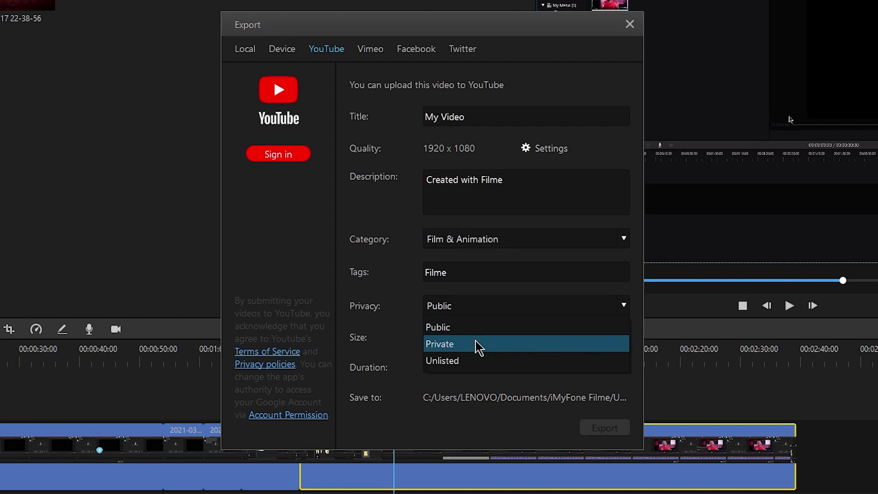
{"action": "left_click", "coordinate": [409, 306]}
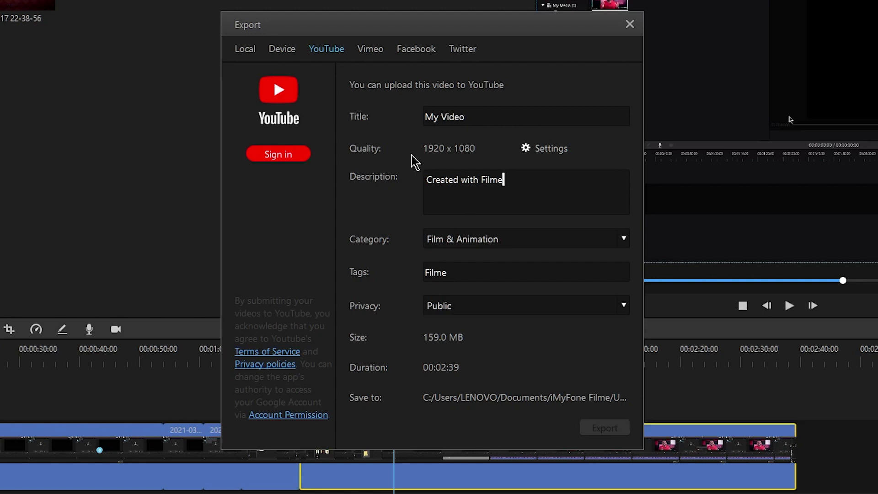
{"action": "left_click", "coordinate": [371, 56]}
Switch the export destination from Facebook to the Twitter upload options.
{"action": "left_click", "coordinate": [417, 55]}
{"action": "left_click", "coordinate": [467, 55]}
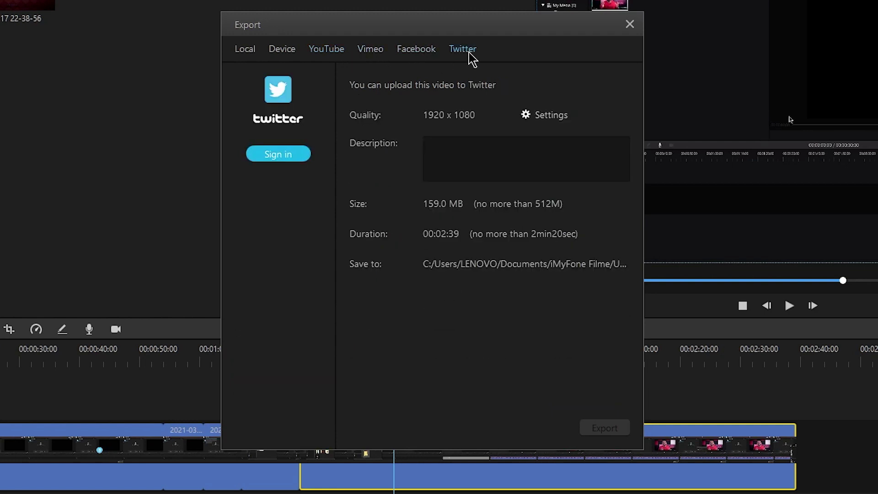